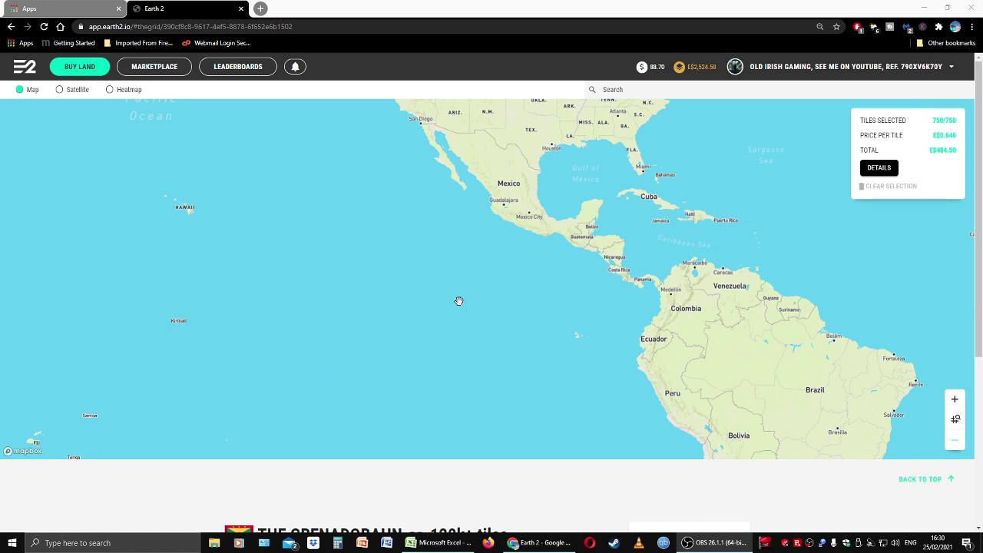
Pan the map from the United States and Canada down through Mexico to South America, then zoom into Cayenne, French Guiana.
left_click_drag(450, 295, 428, 391)
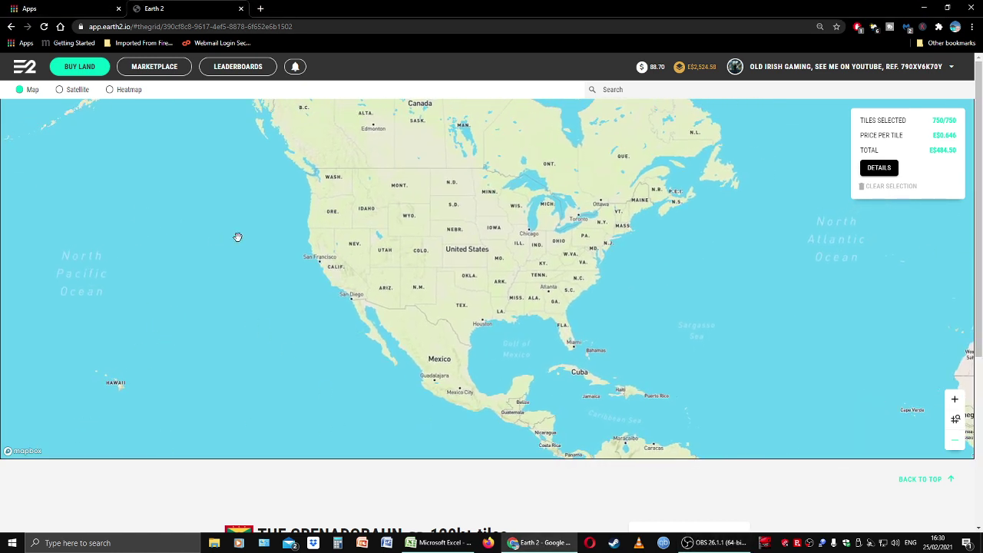
key("alt+Tab")
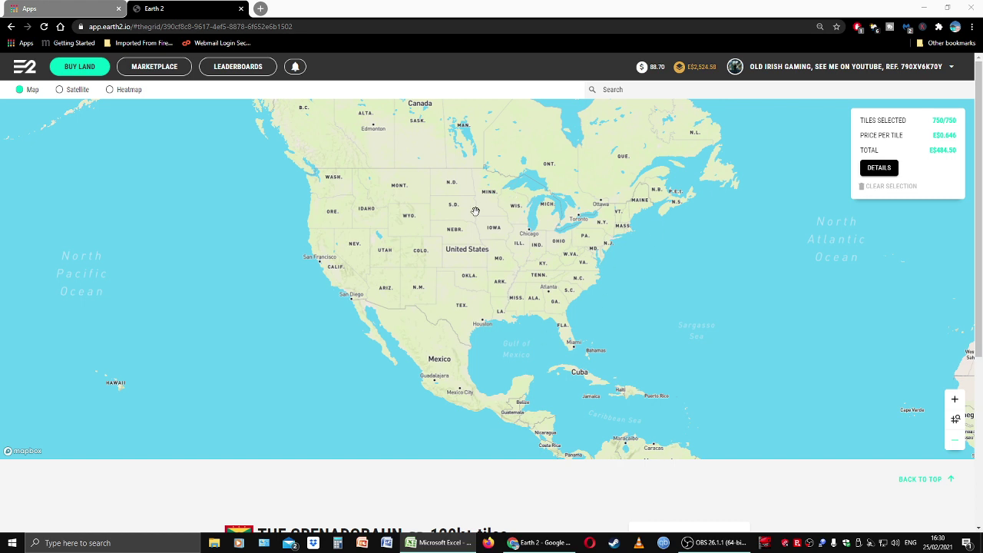
left_click_drag(433, 219, 439, 355)
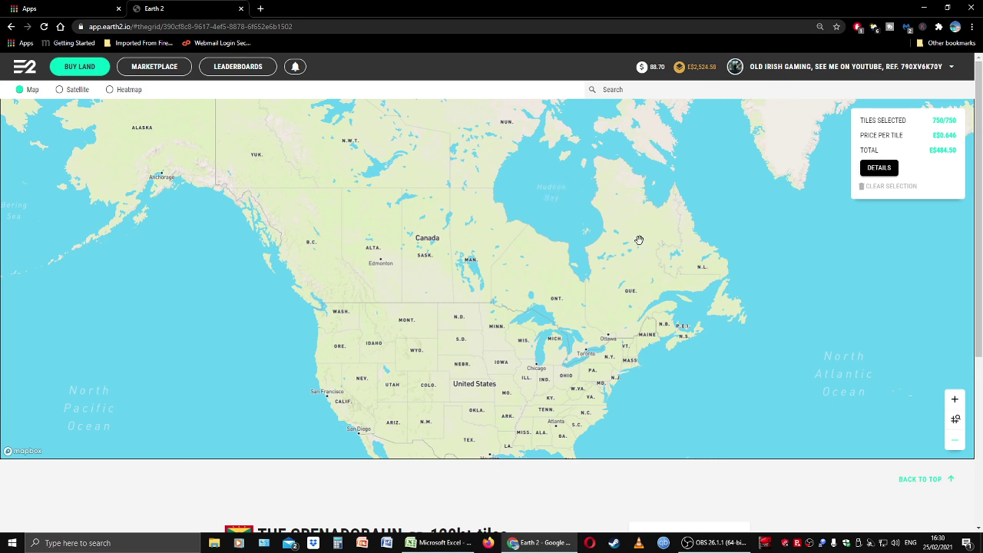
left_click_drag(588, 217, 581, 120)
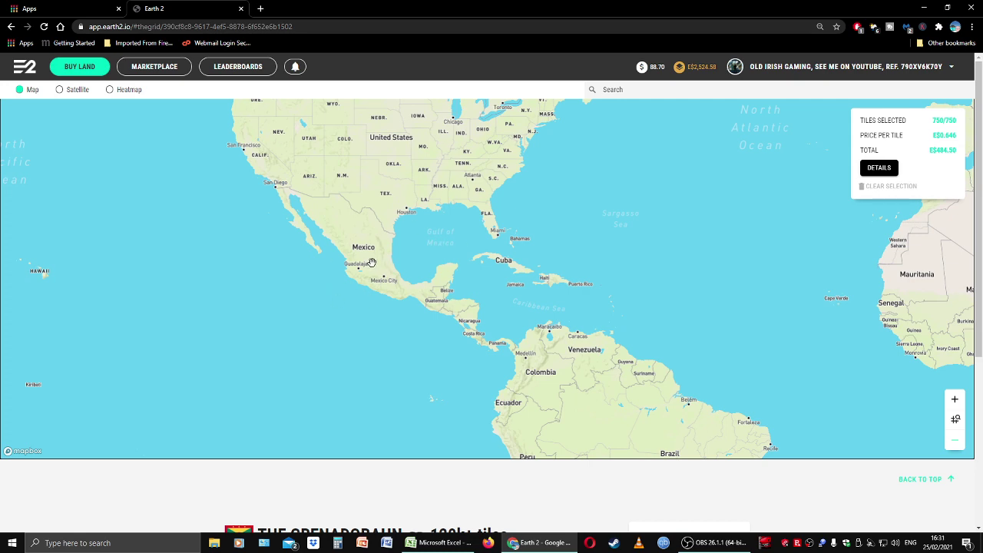
left_click_drag(478, 302, 302, 200)
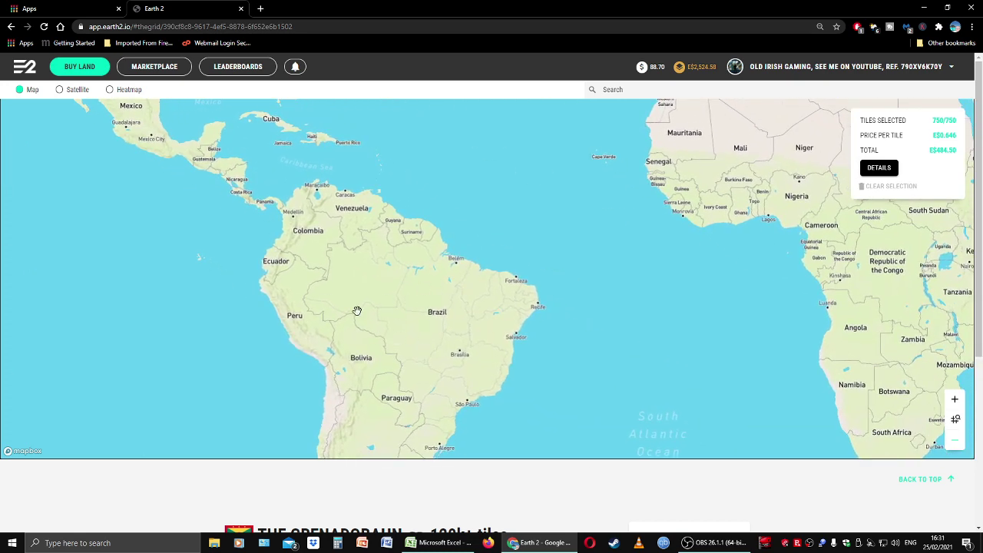
scroll(354, 239, "up", 5)
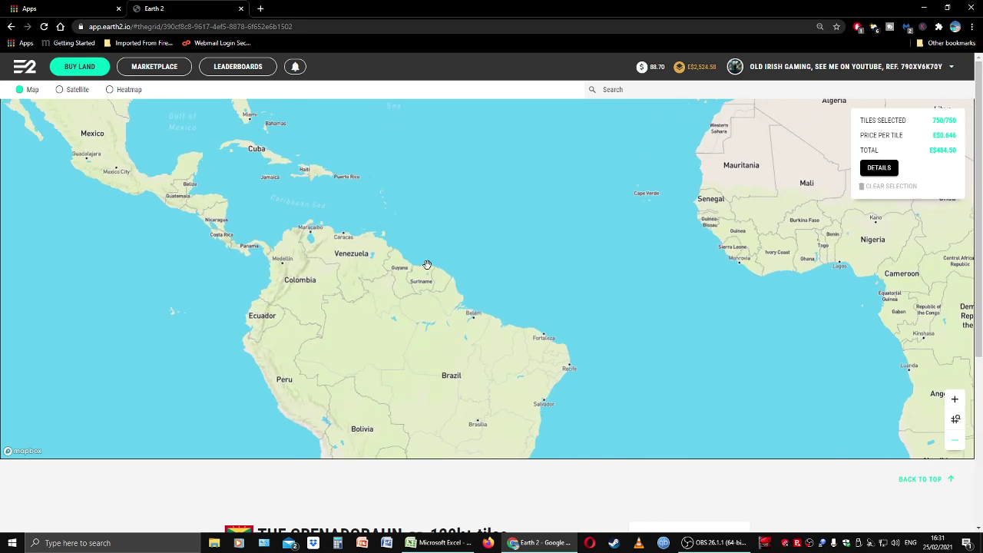
scroll(465, 262, "up", 5)
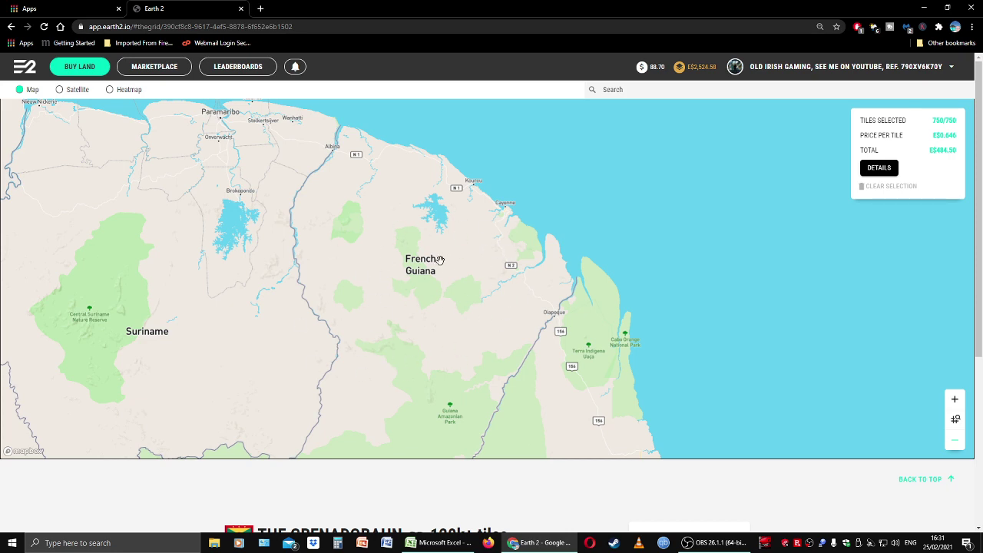
scroll(486, 228, "up", 5)
left_click_drag(486, 228, 438, 346)
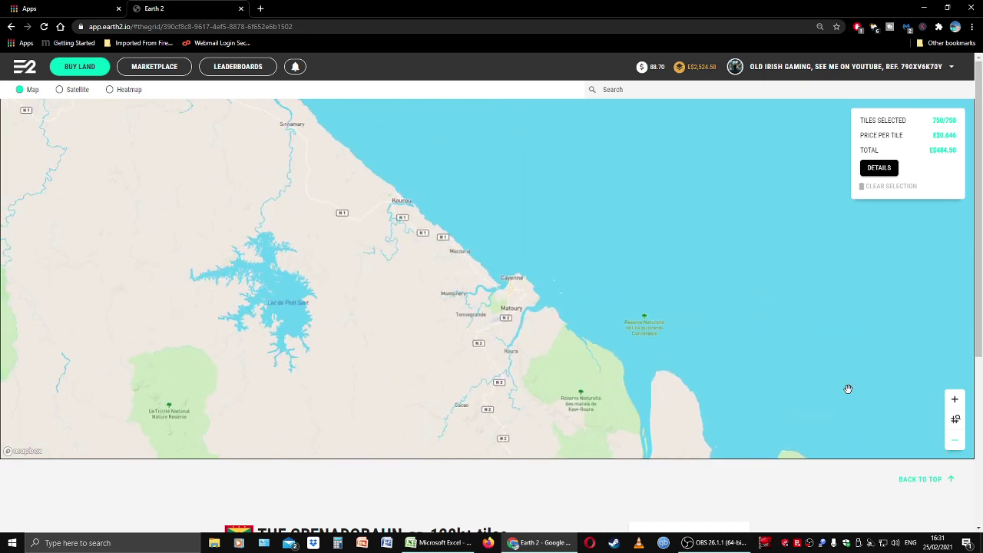
Toggle the tile grid and shrink the browser page zoom to 50%.
left_click(956, 418)
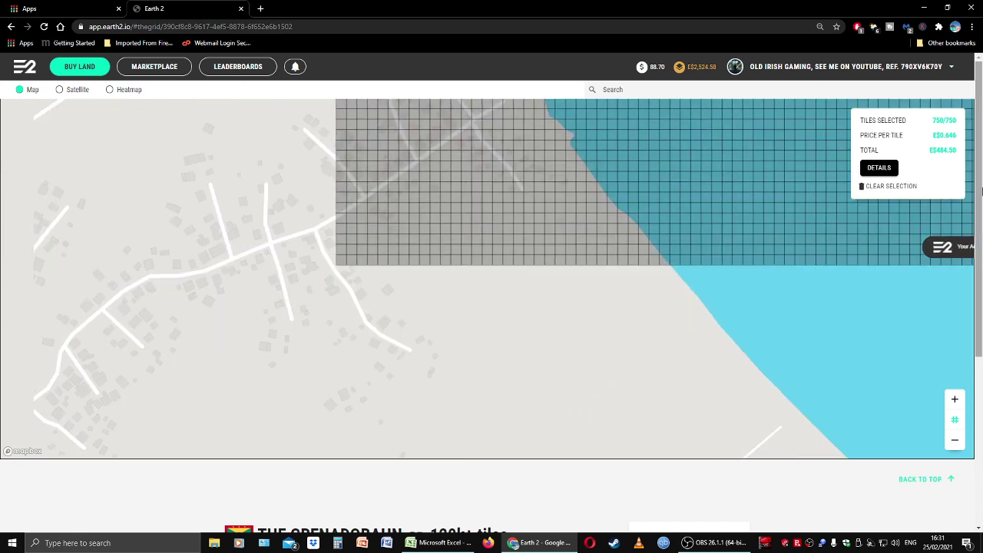
left_click(972, 26)
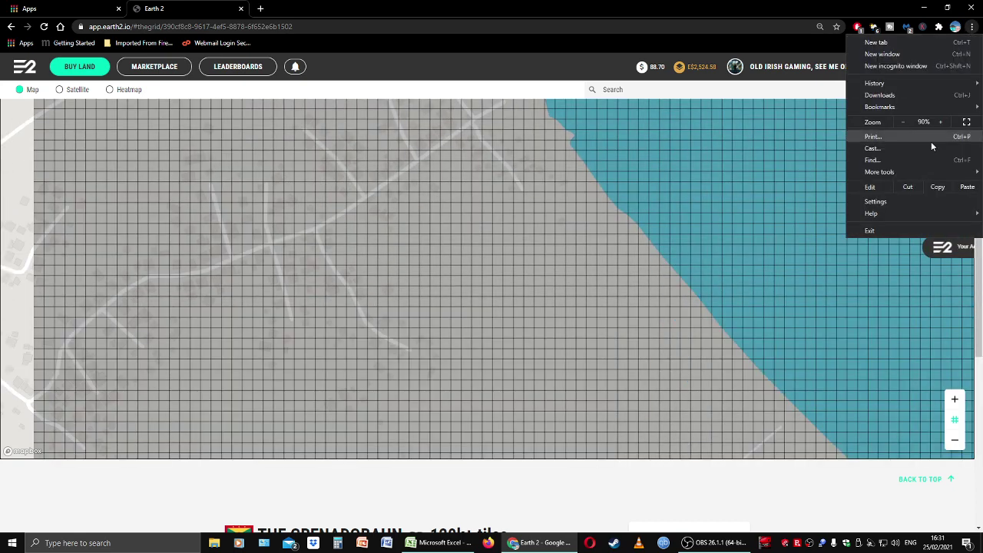
left_click(898, 122)
left_click(898, 122)
left_click(897, 123)
left_click(897, 122)
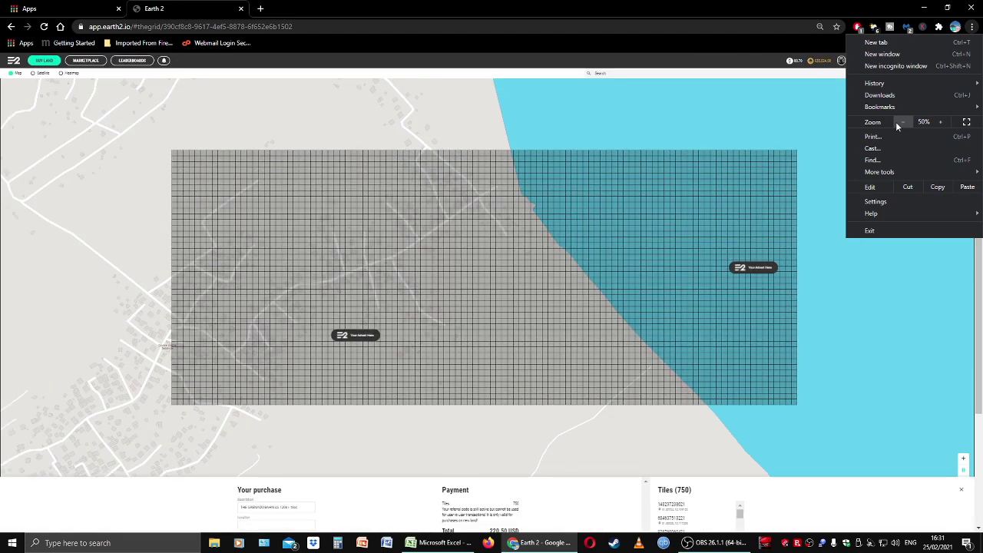
Raise the browser page zoom through 75% back to 100% and return to the map.
left_click(941, 122)
left_click(941, 122)
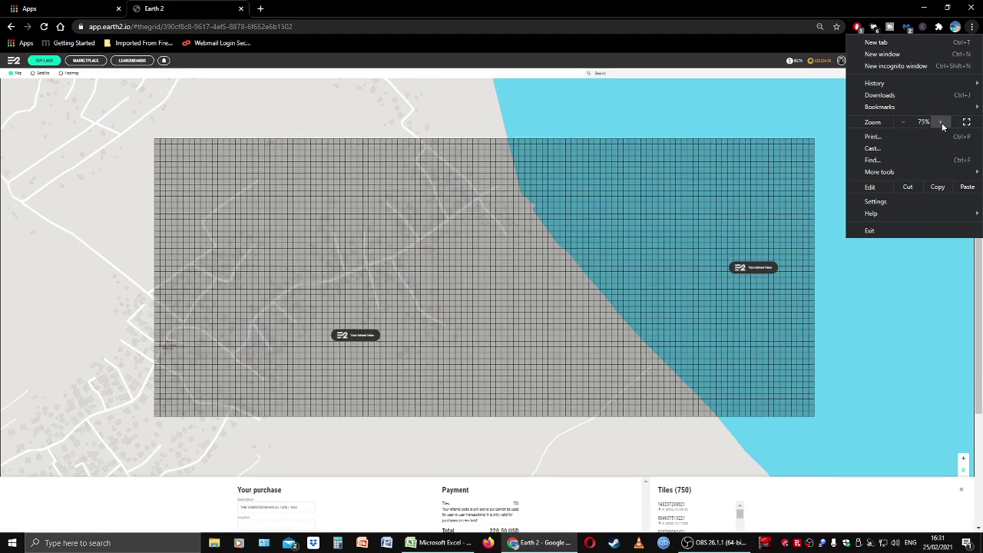
left_click(942, 122)
left_click(942, 122)
left_click(942, 123)
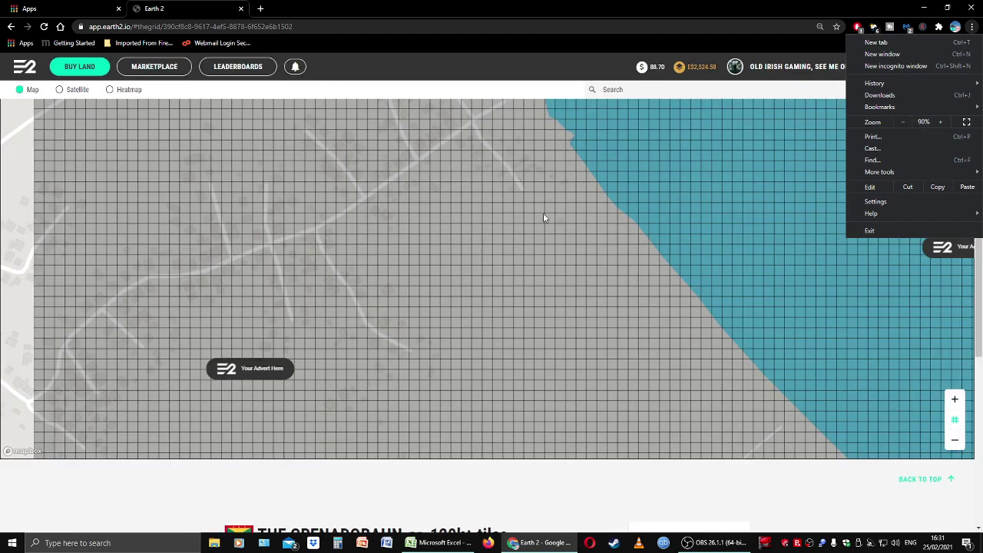
left_click(540, 230)
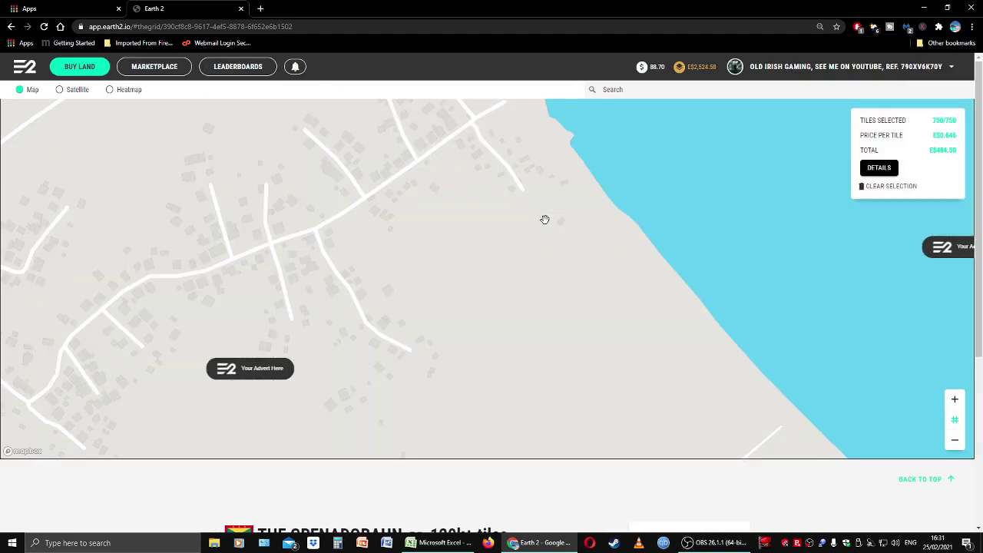
Zoom out from Cayenne and pan south along South America.
scroll(497, 296, "down", 1)
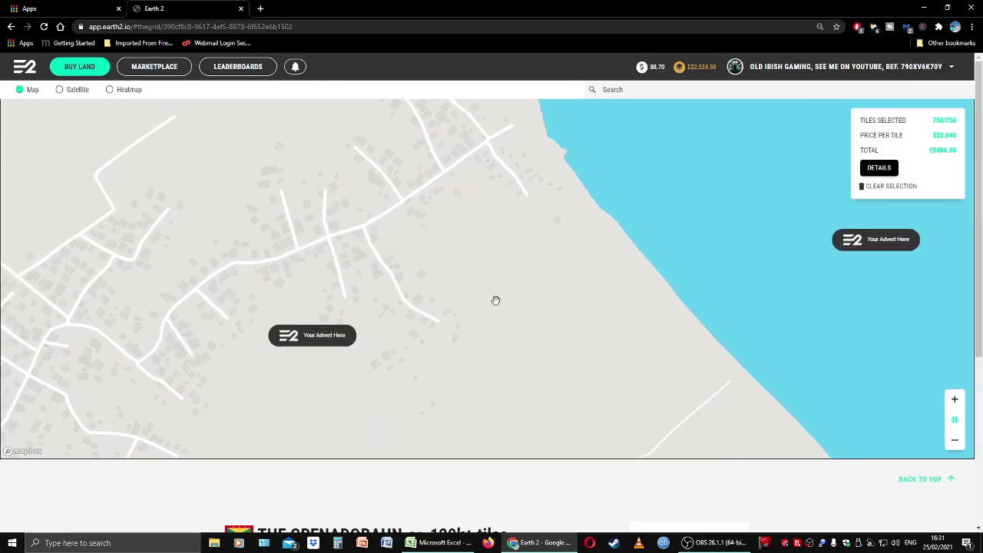
scroll(496, 300, "down", 10)
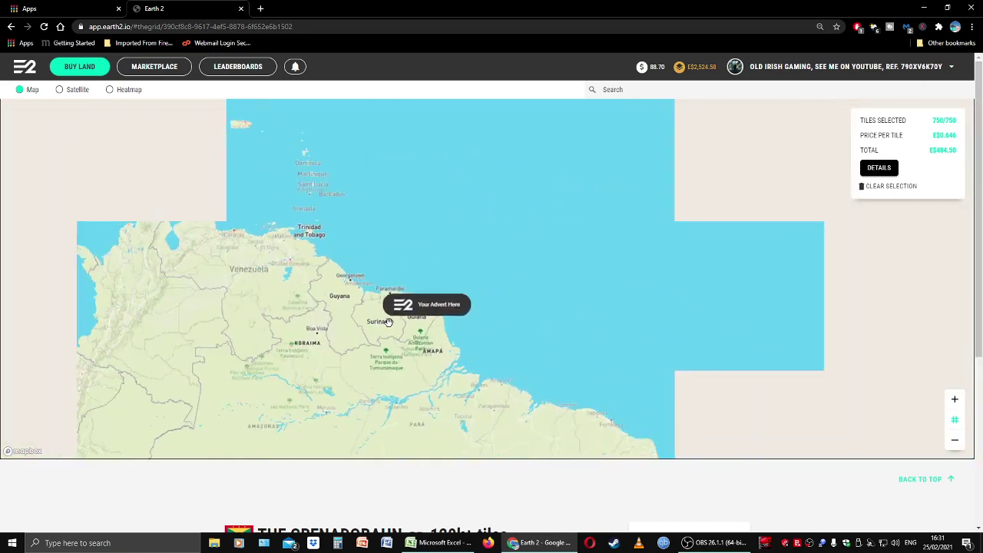
scroll(389, 322, "down", 4)
scroll(360, 250, "up", 5)
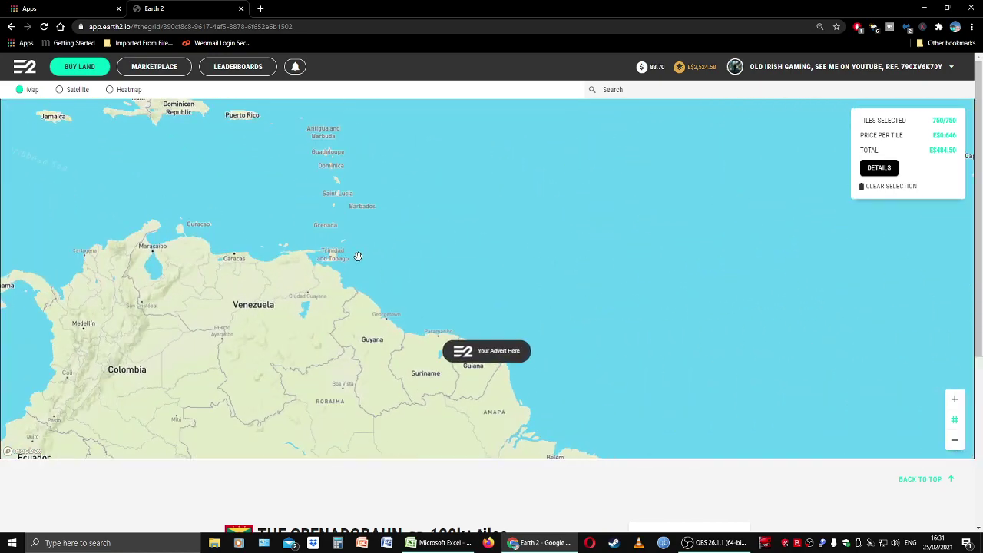
left_click_drag(360, 250, 481, 321)
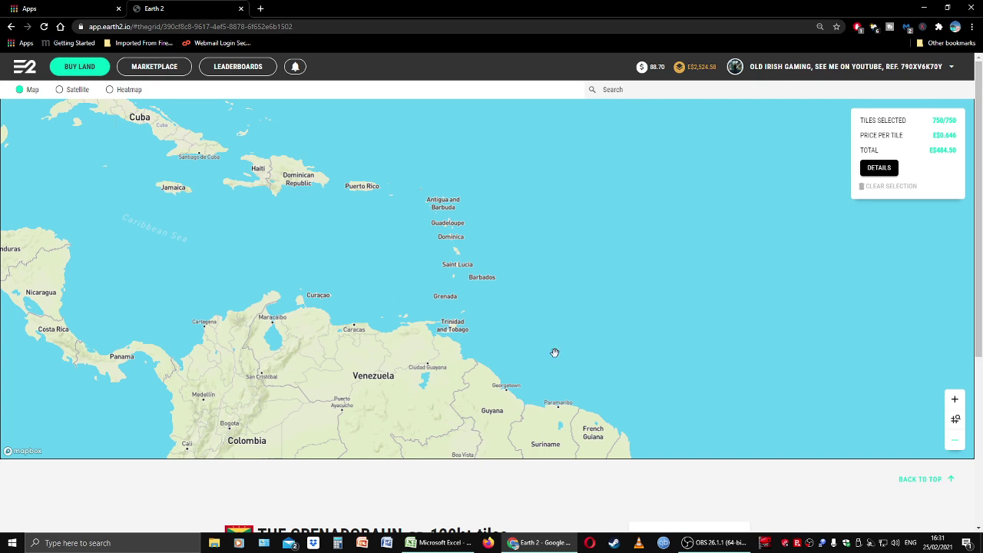
left_click_drag(556, 351, 351, 64)
Move past the Falkland Islands and zoom into South Georgia island.
scroll(608, 185, "down", 3)
scroll(338, 348, "up", 3)
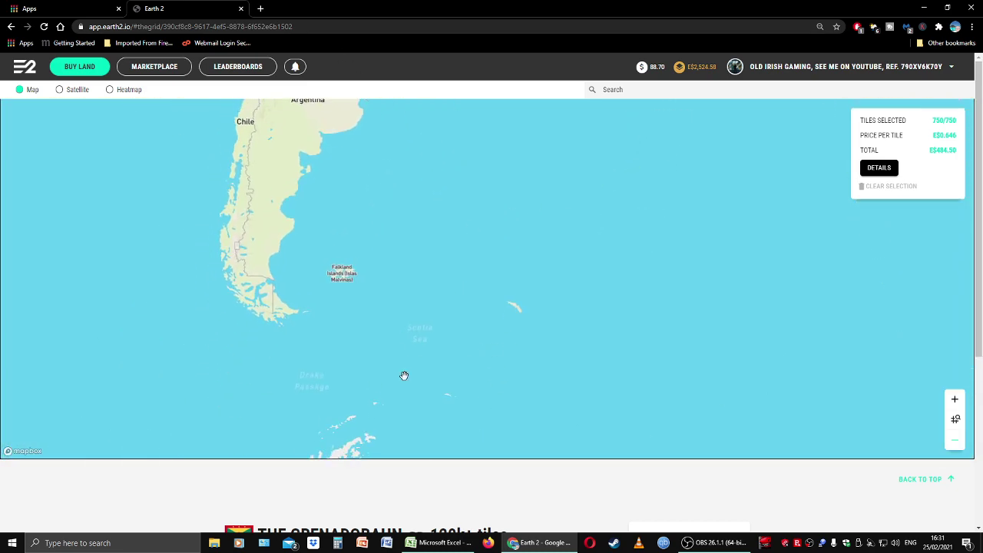
left_click_drag(368, 377, 434, 345)
scroll(566, 308, "up", 2)
scroll(607, 244, "up", 5)
left_click_drag(634, 266, 428, 270)
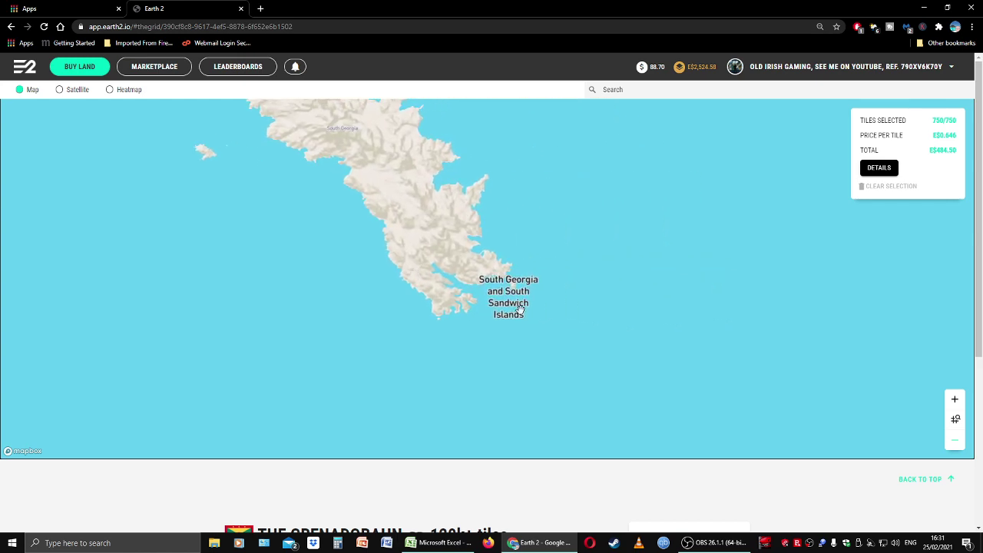
scroll(435, 215, "up", 3)
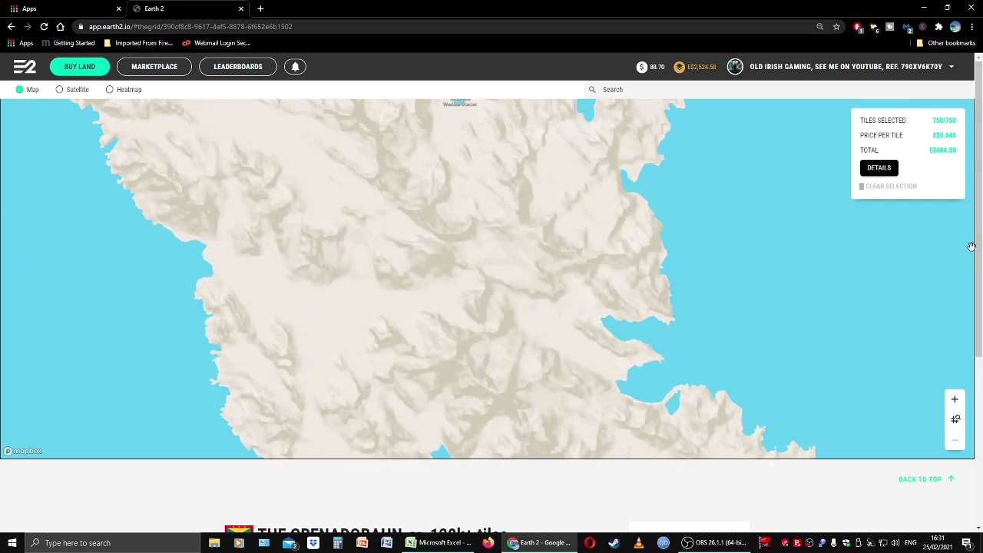
Turn on the tile grid, clear the 750-tile selection, and zoom toward South Georgia's southeast tip.
left_click(955, 420)
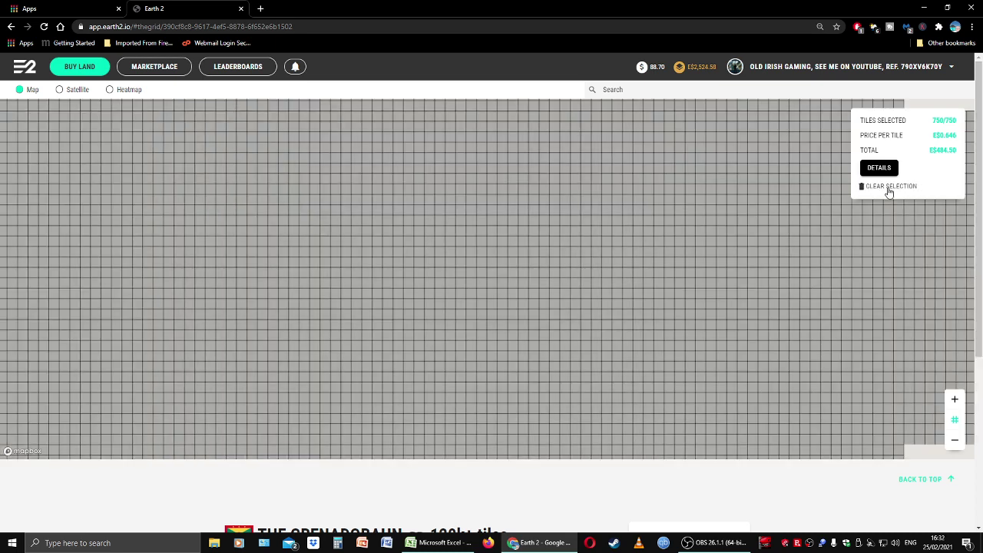
left_click(888, 187)
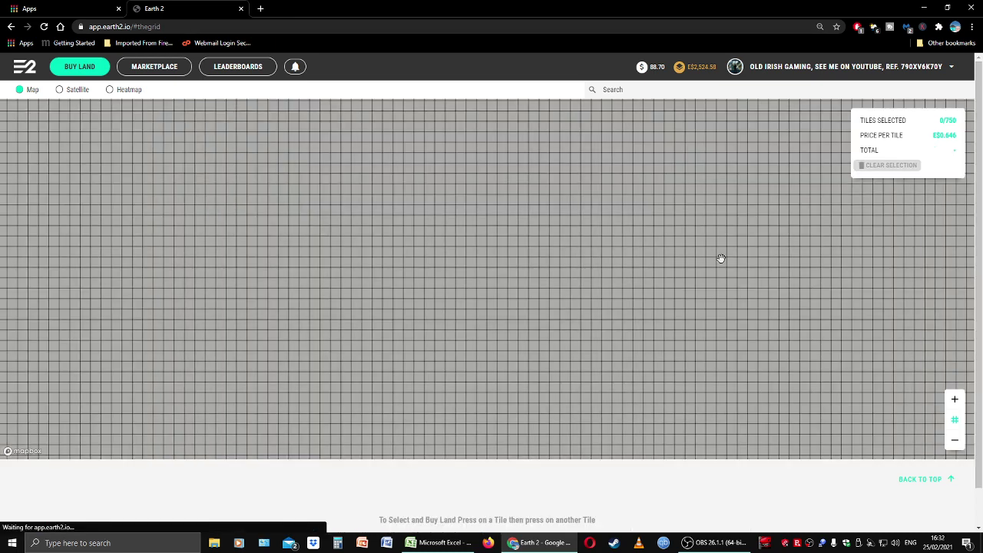
scroll(679, 308, "down", 5)
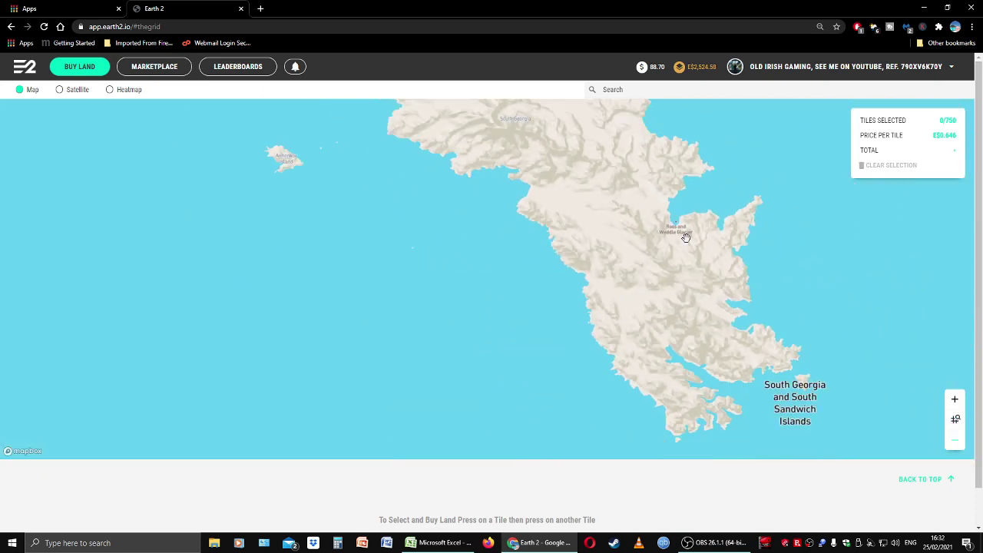
left_click_drag(687, 239, 543, 238)
scroll(608, 318, "up", 3)
scroll(576, 323, "up", 5)
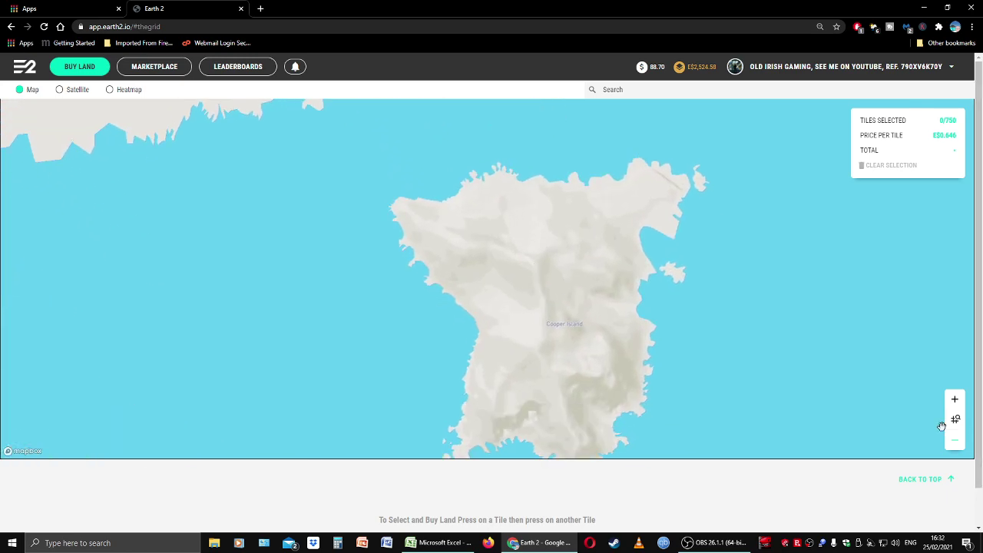
Show the tile grid over Cooper Island and shrink the browser page zoom to 50%.
left_click(952, 419)
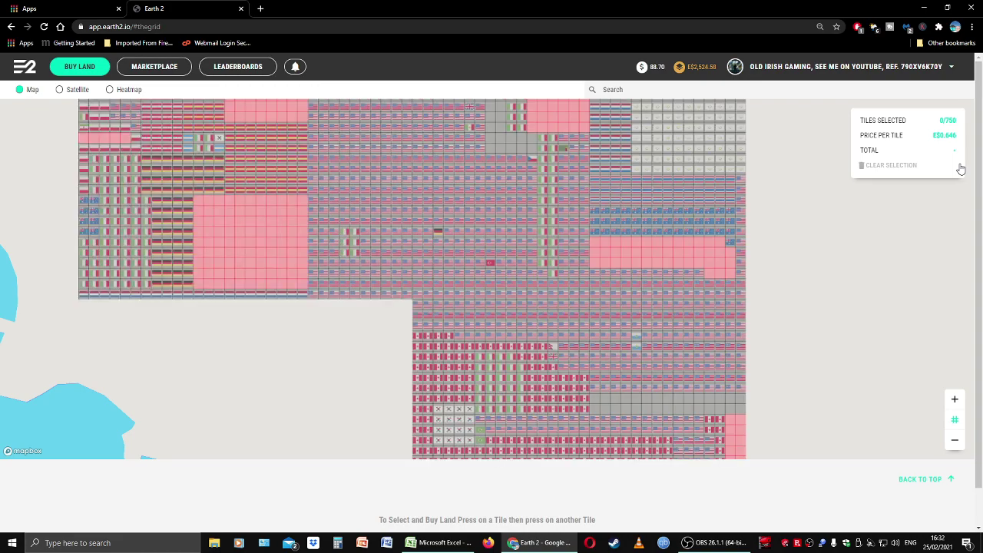
left_click(972, 26)
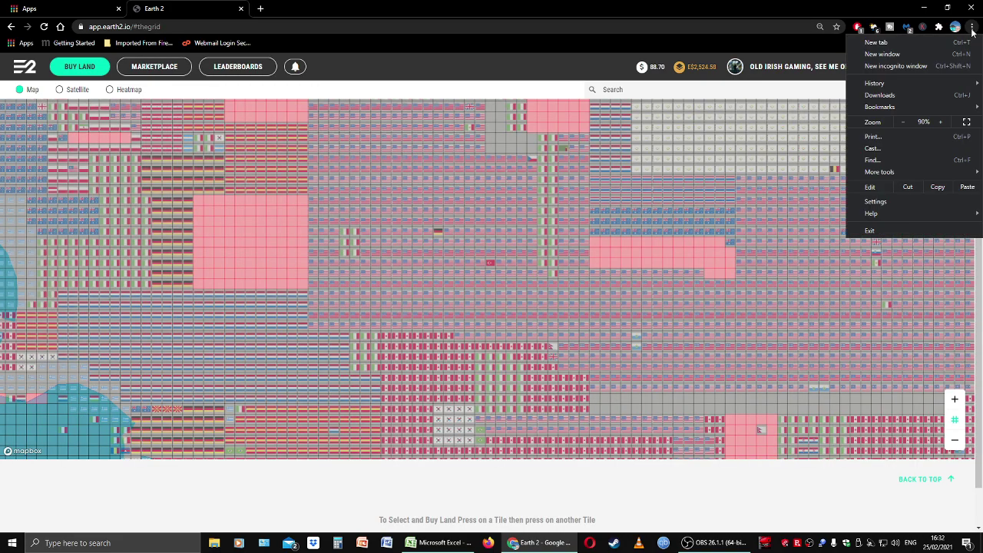
left_click(903, 121)
left_click(903, 121)
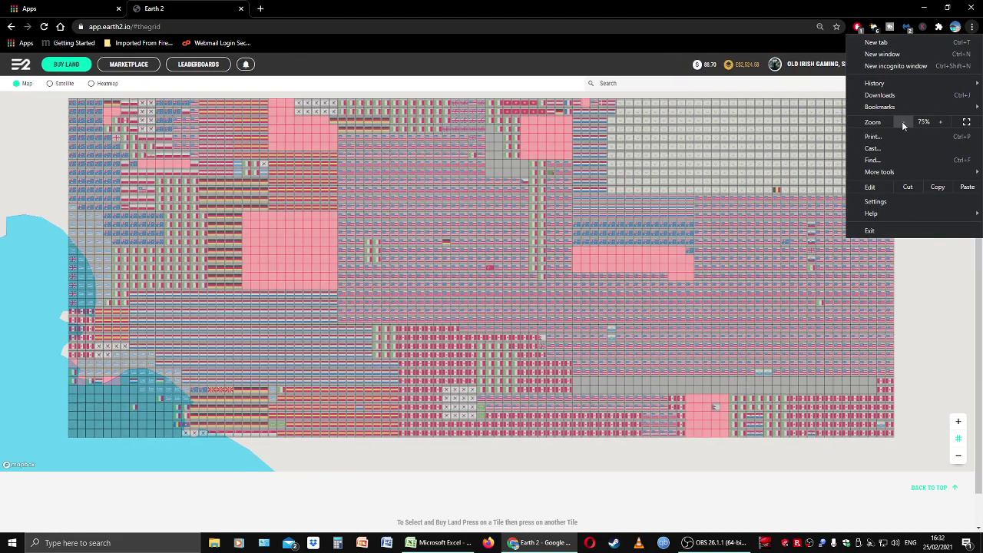
left_click(904, 121)
left_click(903, 121)
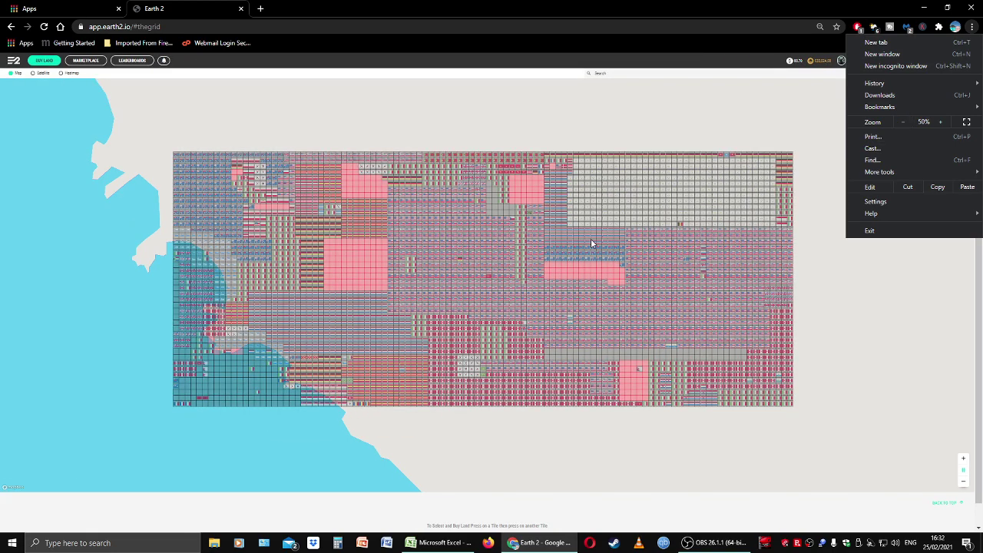
left_click(560, 248)
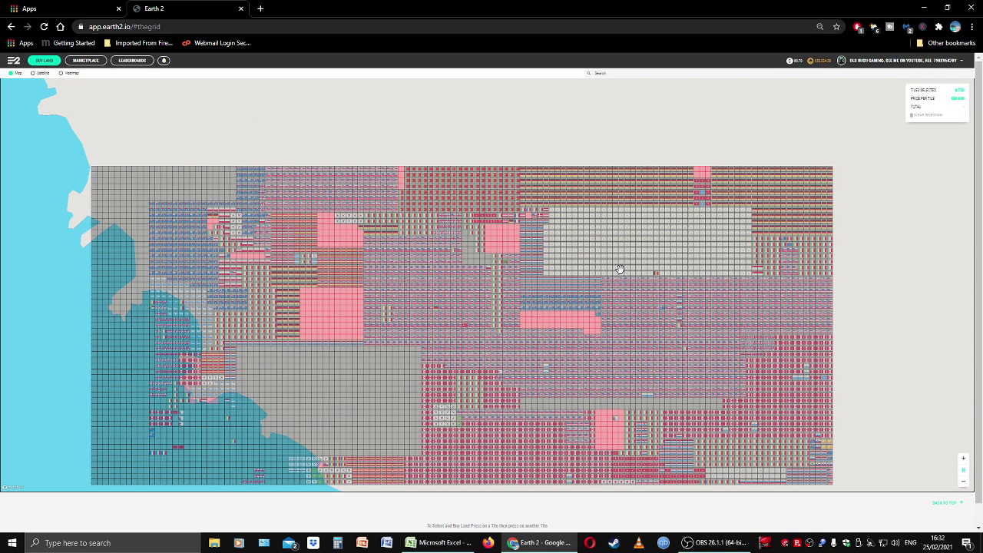
Pan along the coastline and raise the browser page zoom to 75%.
left_click_drag(352, 164, 387, 227)
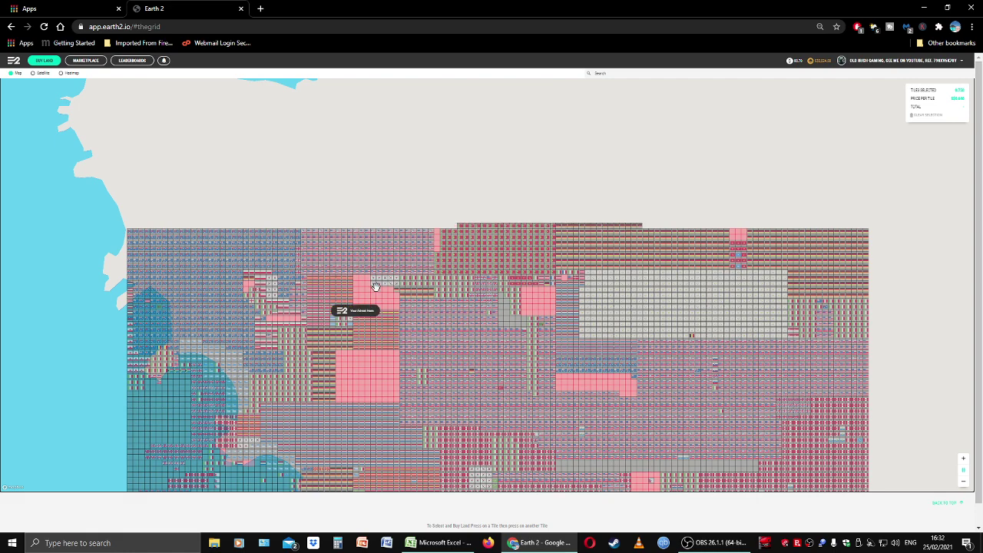
left_click_drag(379, 380, 380, 492)
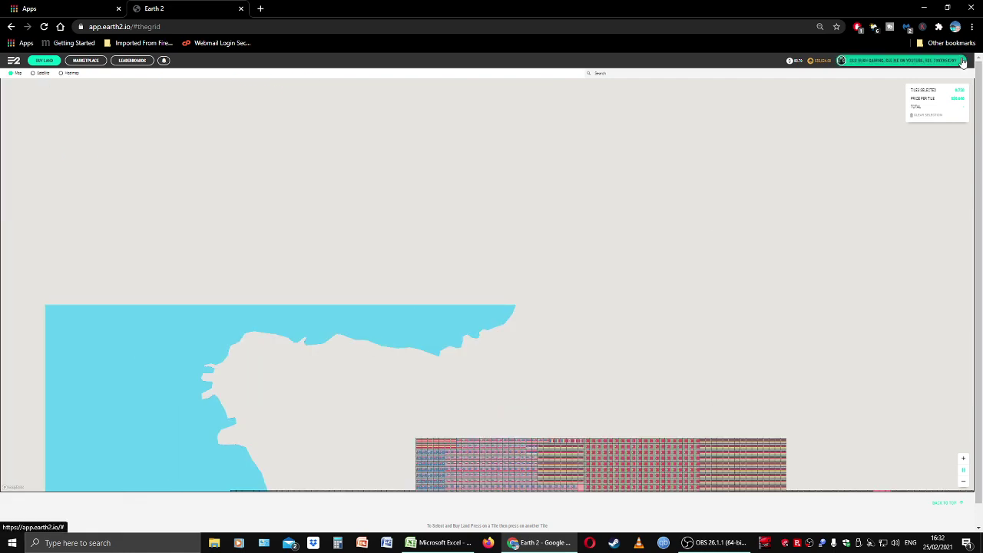
left_click(974, 28)
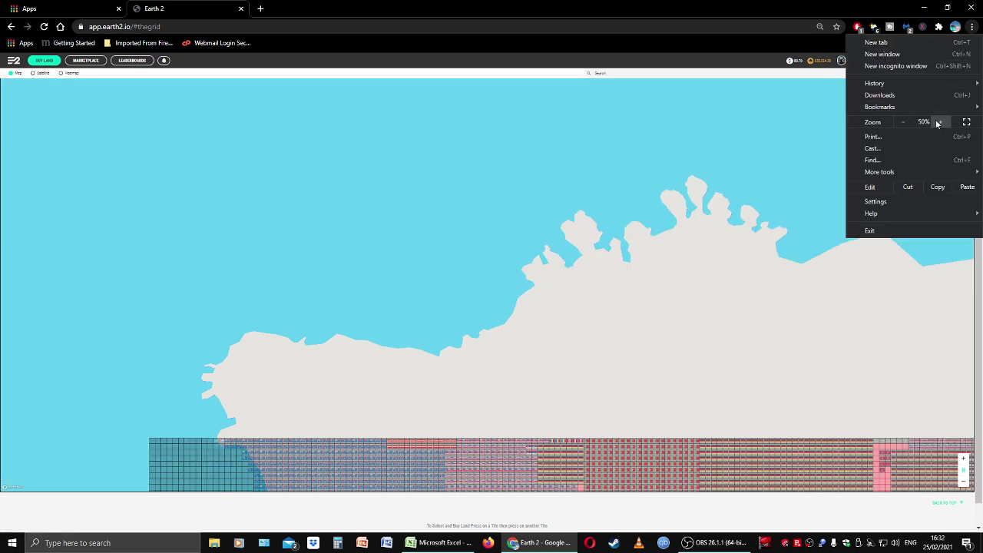
left_click(937, 121)
left_click(937, 122)
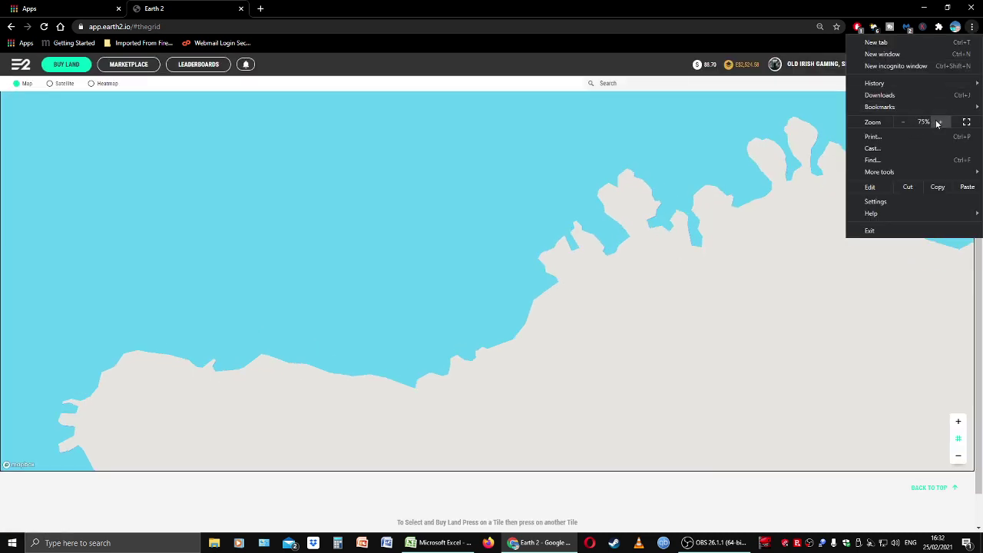
left_click(526, 307)
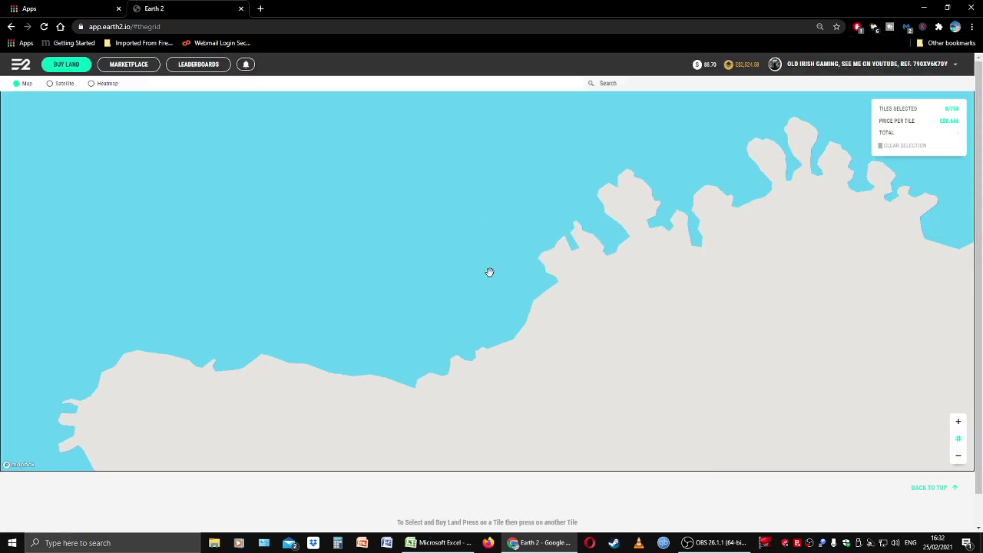
Pan and zoom toward the flag-covered land tiles on the coast, then zoom the map out one step.
scroll(488, 275, "down", 3)
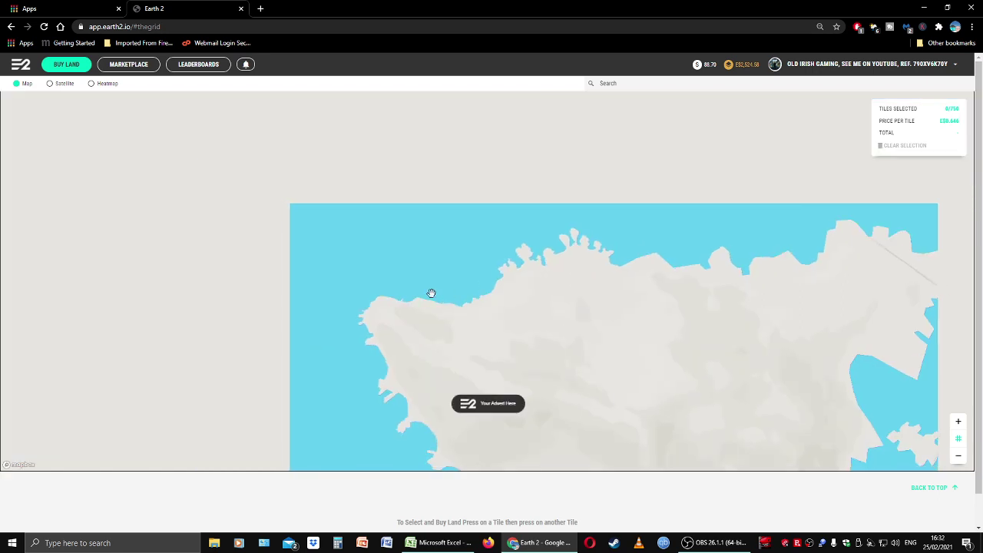
left_click_drag(588, 281, 577, 299)
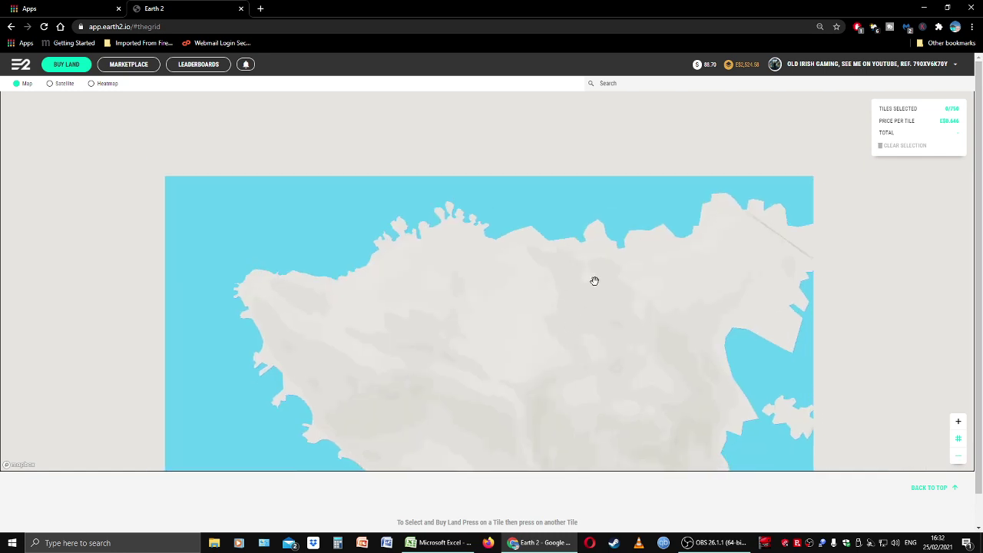
scroll(595, 281, "down", 1)
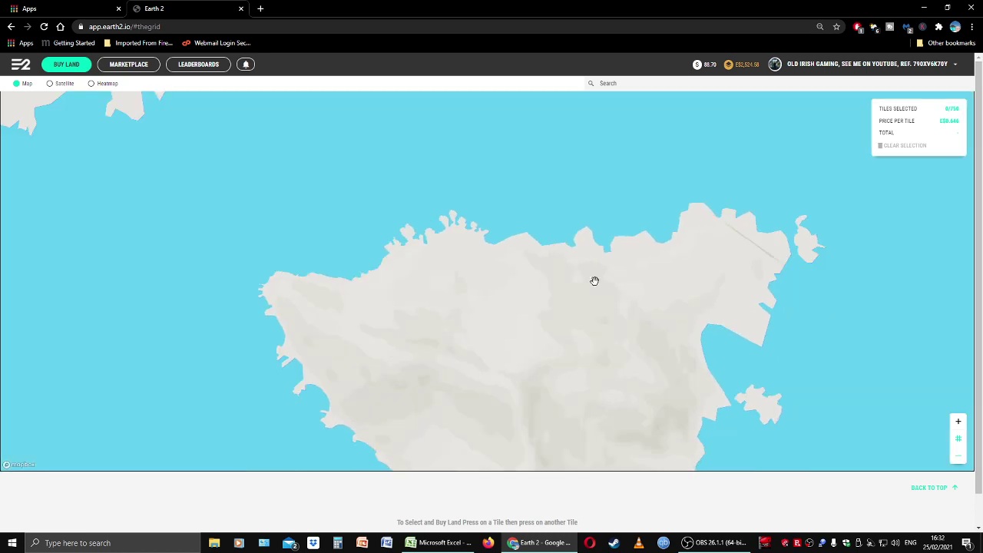
left_click_drag(428, 213, 564, 346)
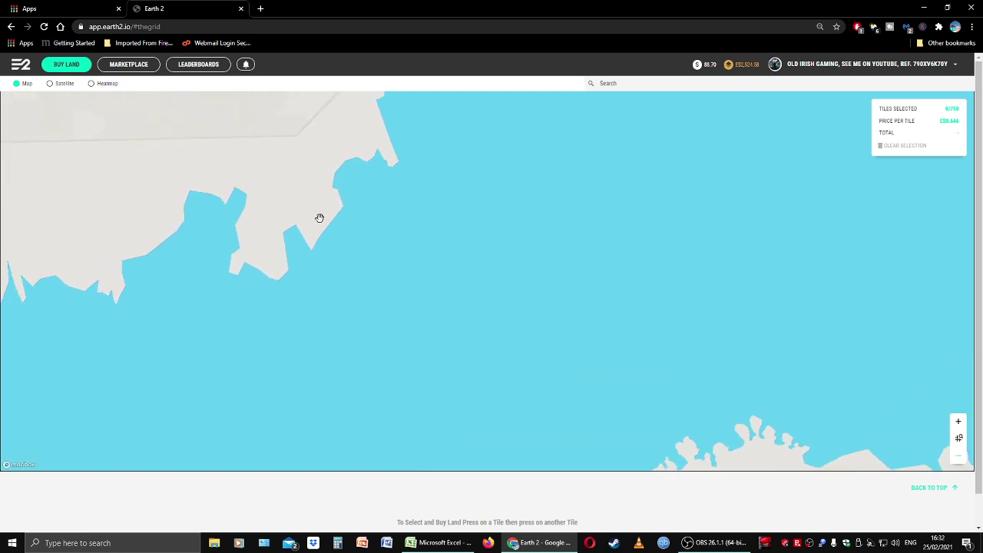
scroll(320, 218, "up", 5)
left_click_drag(313, 198, 453, 311)
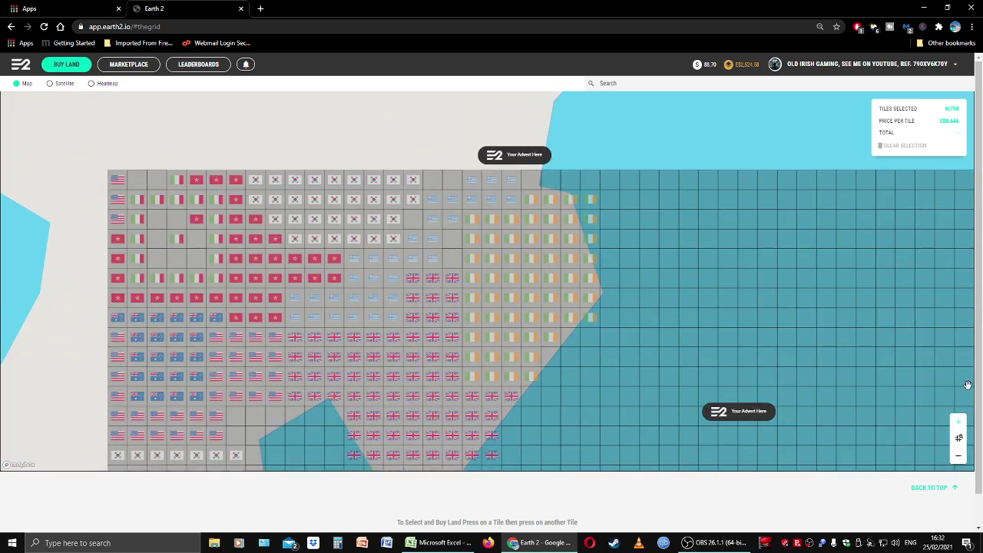
left_click(959, 456)
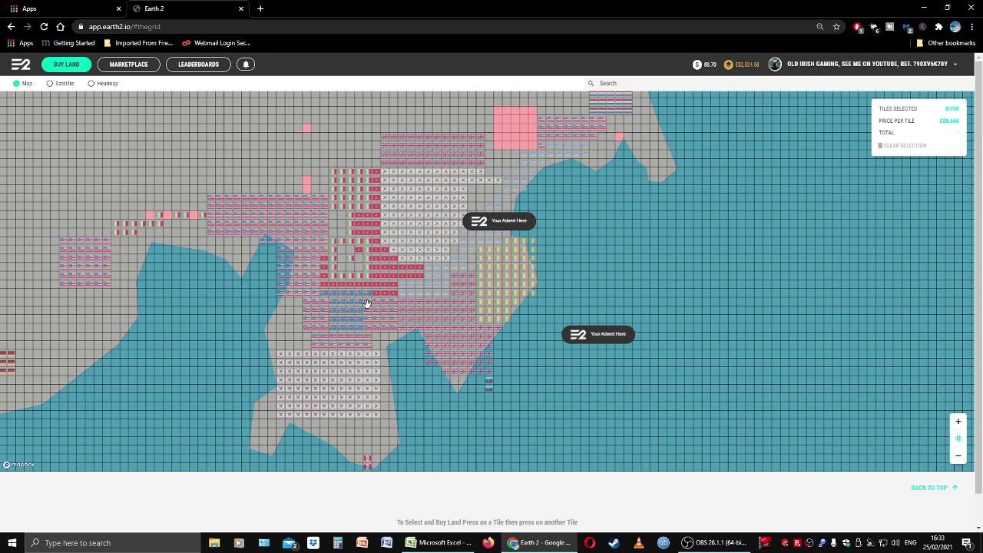
Zoom out to South America and move north from Patagonia to the Caribbean.
scroll(604, 259, "down", 3)
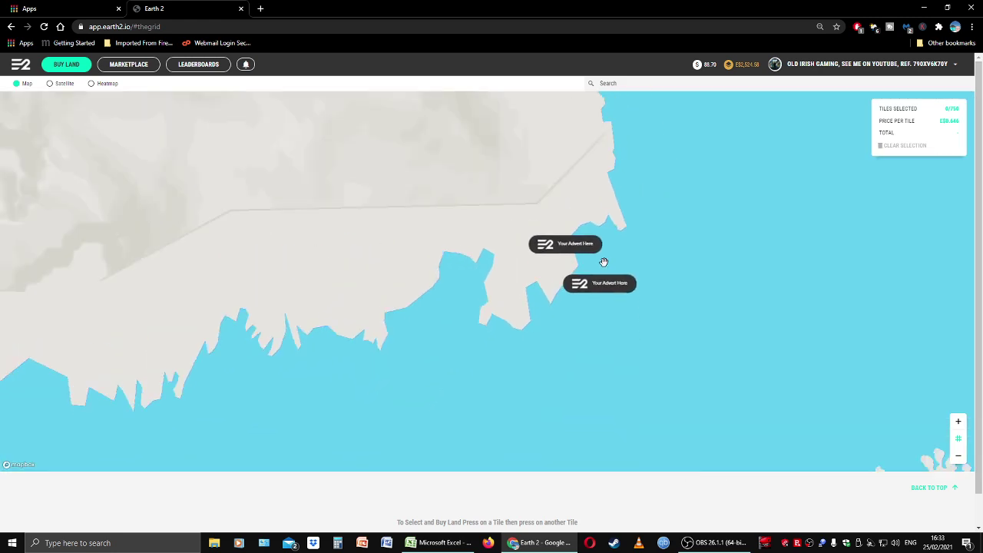
scroll(604, 264, "down", 5)
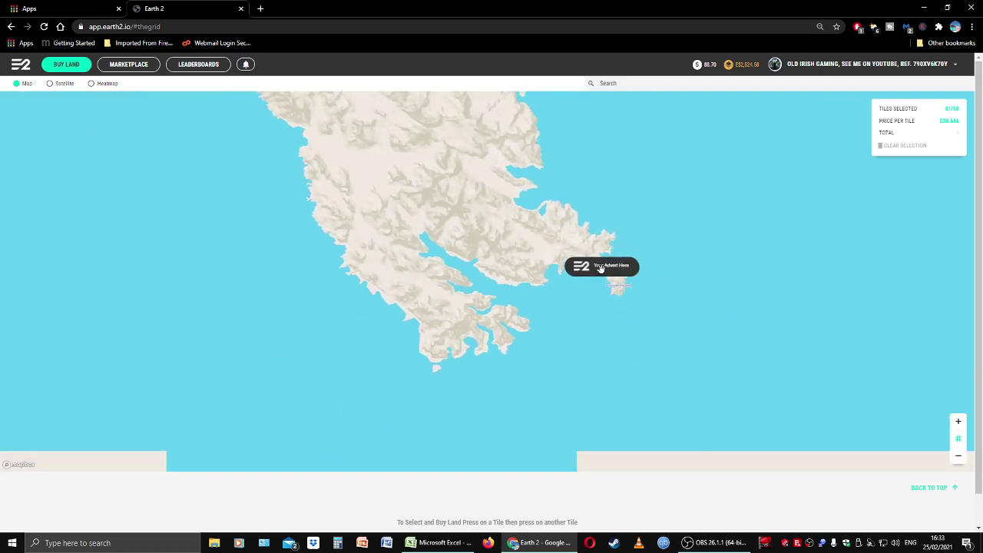
scroll(528, 290, "down", 3)
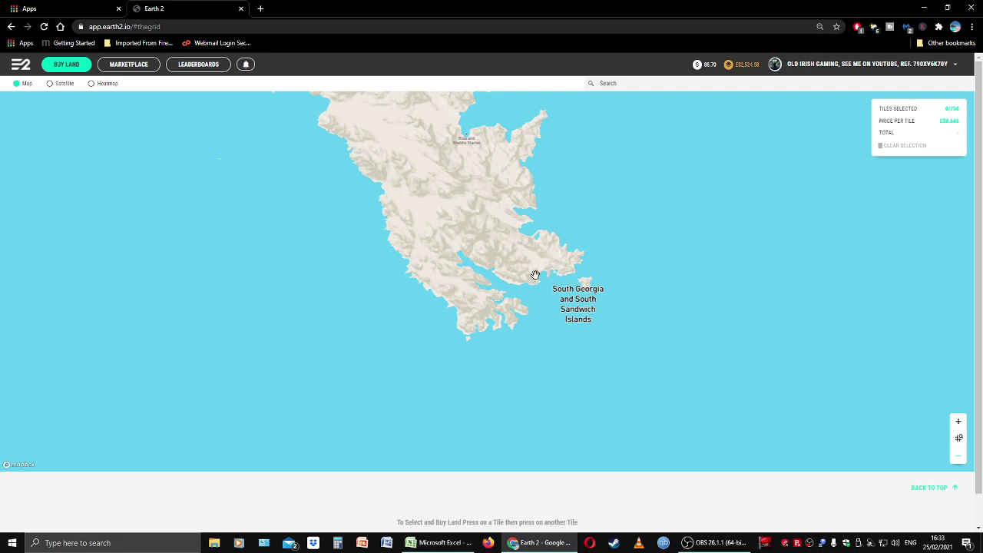
scroll(461, 228, "down", 2)
scroll(462, 228, "down", 5)
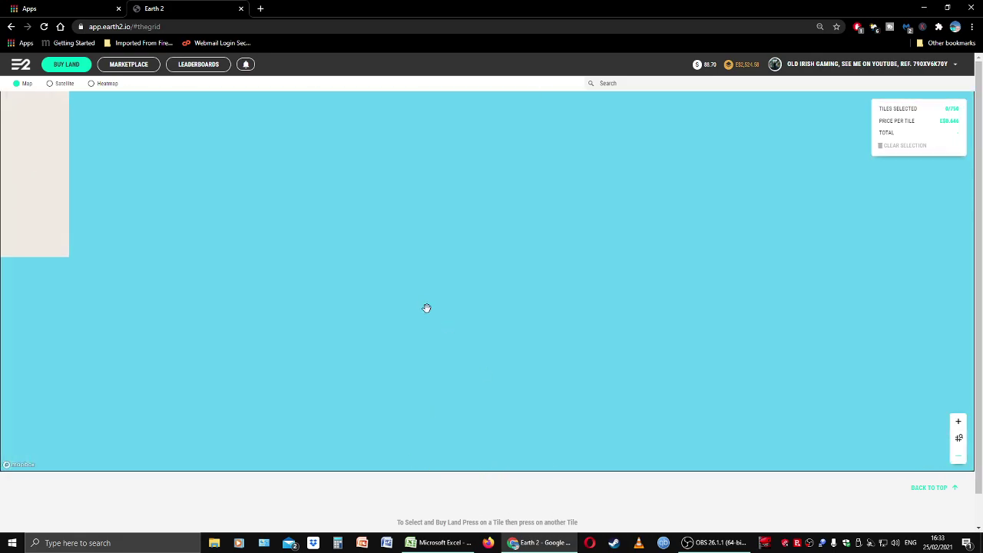
left_click_drag(364, 211, 408, 377)
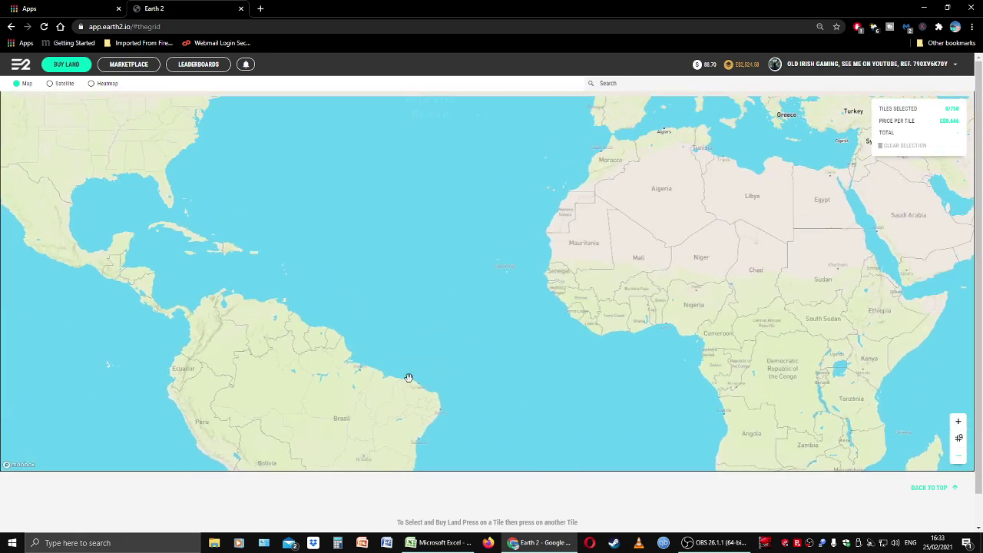
scroll(432, 401, "up", 6)
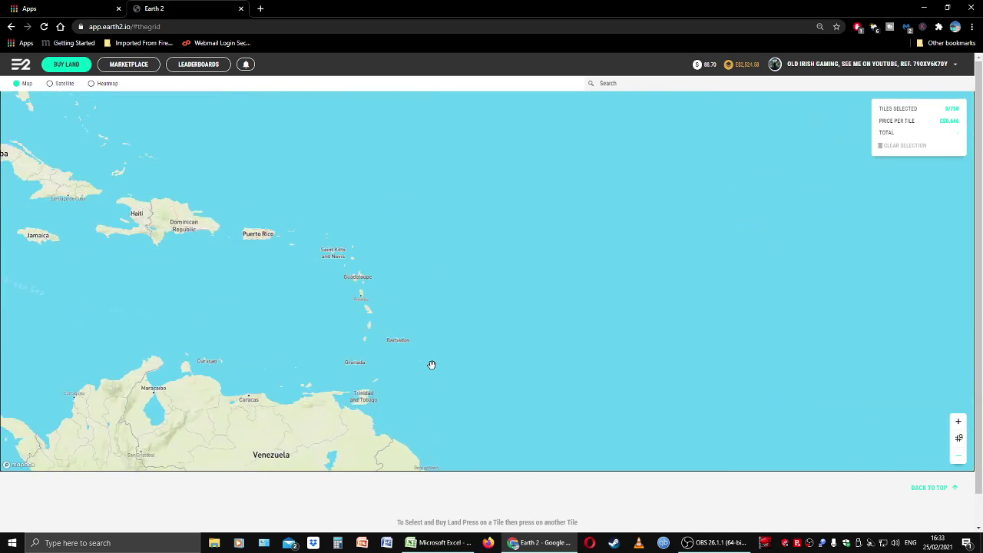
scroll(365, 266, "up", 2)
Pan through Martinique, Saint Lucia, Grenada and Puerto Rico, then zoom in on Saint Kitts.
left_click_drag(347, 180, 496, 200)
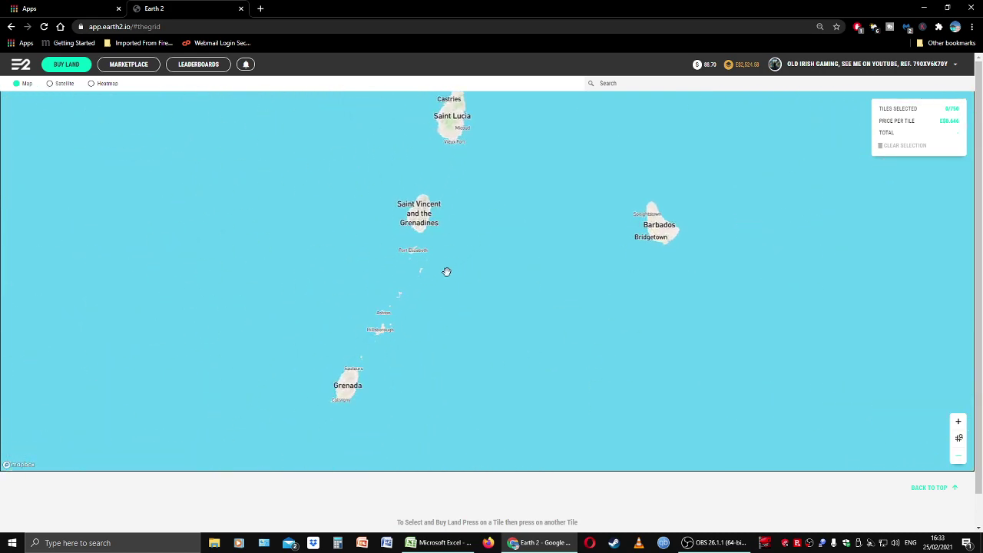
left_click_drag(428, 385, 498, 188)
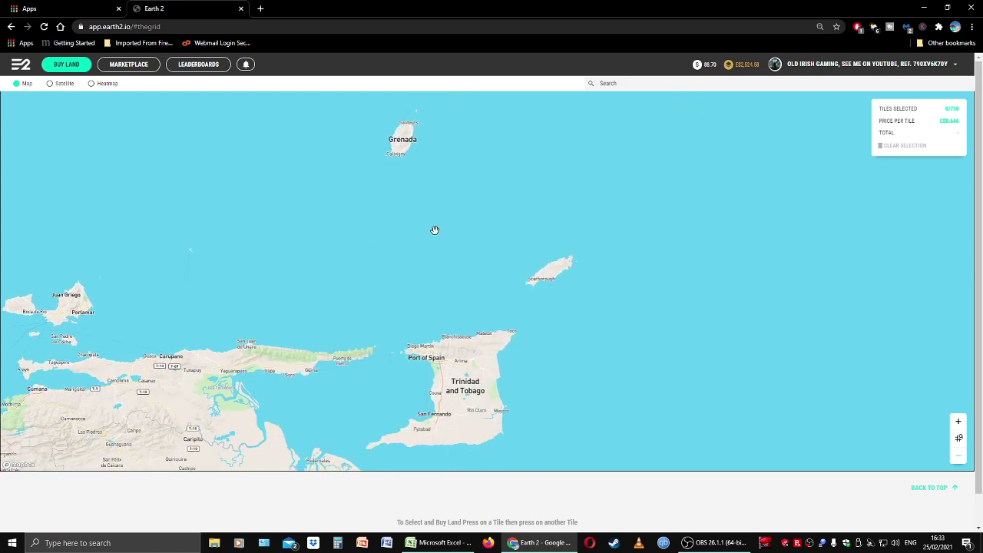
scroll(437, 235, "down", 3)
scroll(486, 310, "up", 1)
left_click_drag(423, 205, 425, 284)
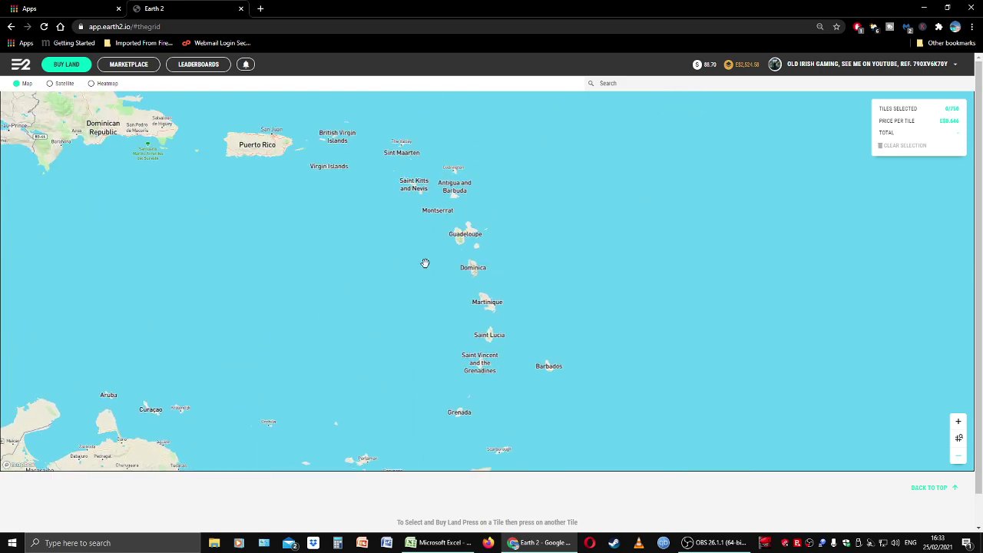
scroll(425, 184, "up", 1)
scroll(425, 184, "up", 5)
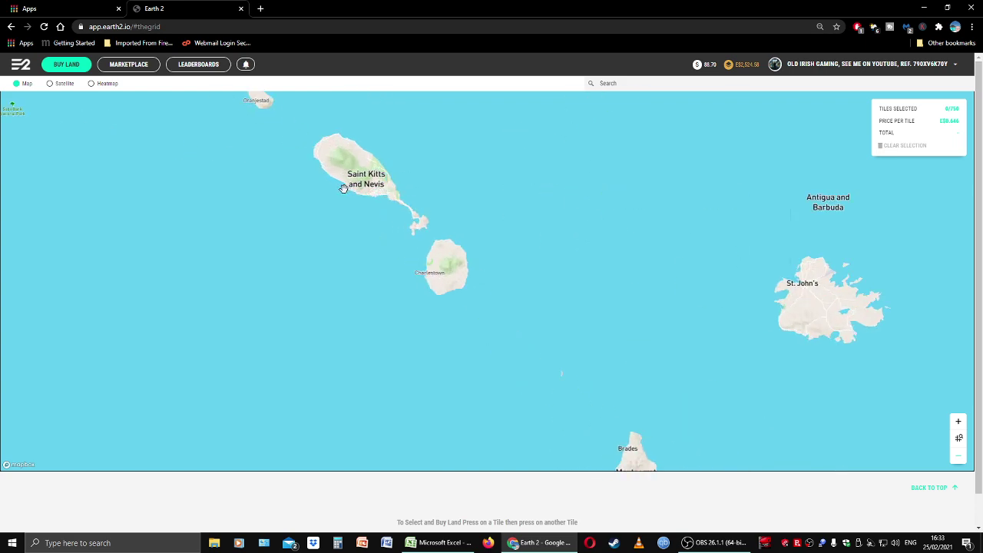
Centre on the Saint Kitts volcano, turn on the tile grid, and pan to the coast's owned tiles.
left_click_drag(359, 179, 378, 428)
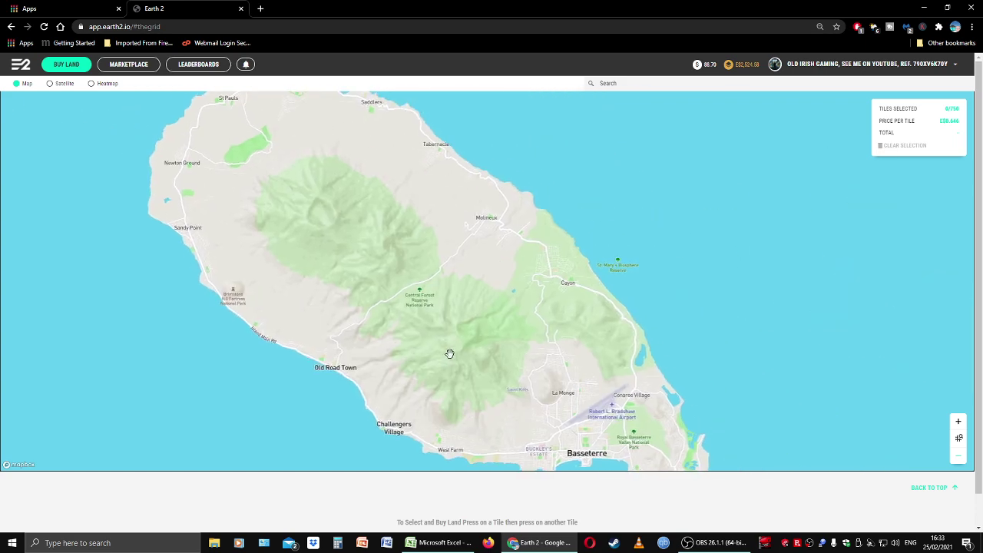
scroll(448, 351, "up", 2)
left_click(958, 438)
left_click_drag(258, 404, 643, 279)
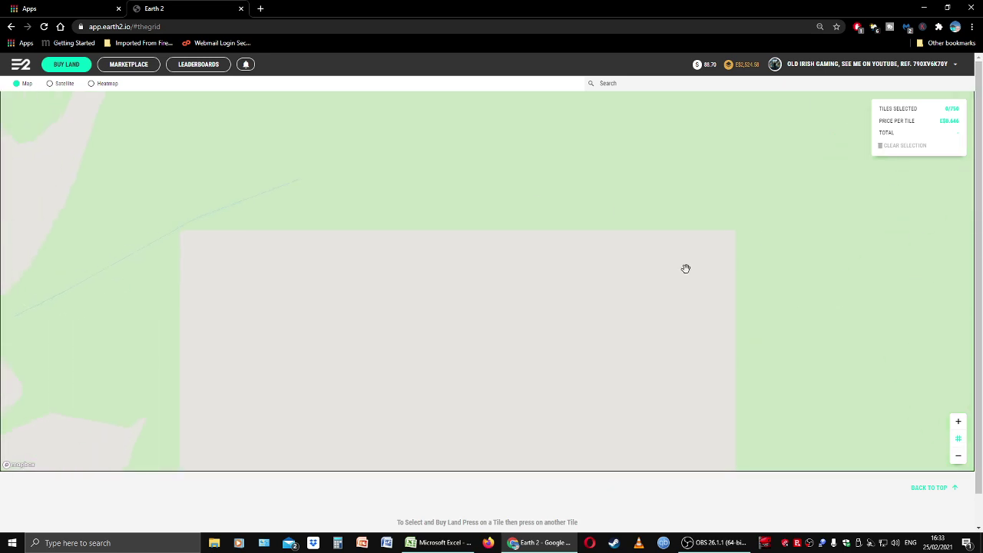
left_click_drag(468, 207, 712, 138)
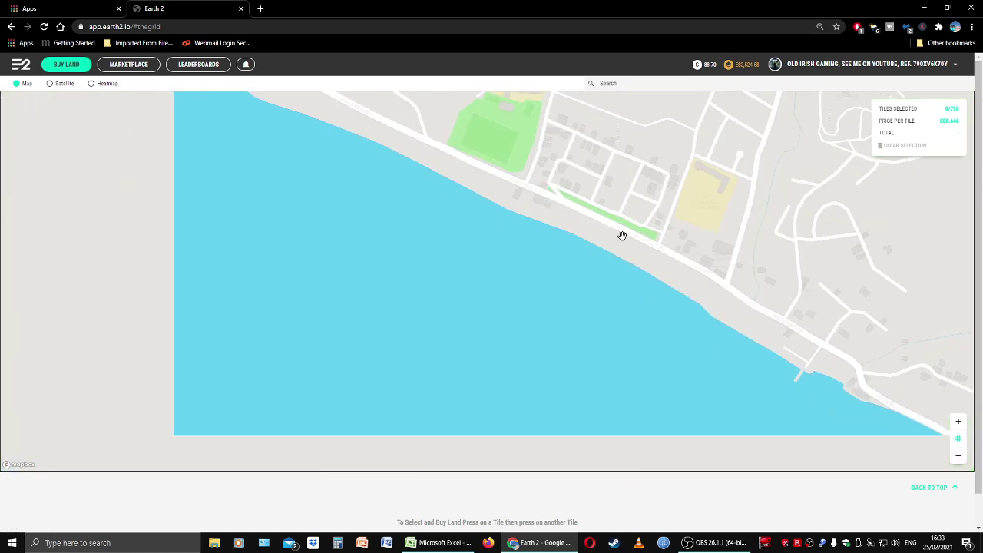
left_click_drag(621, 236, 432, 395)
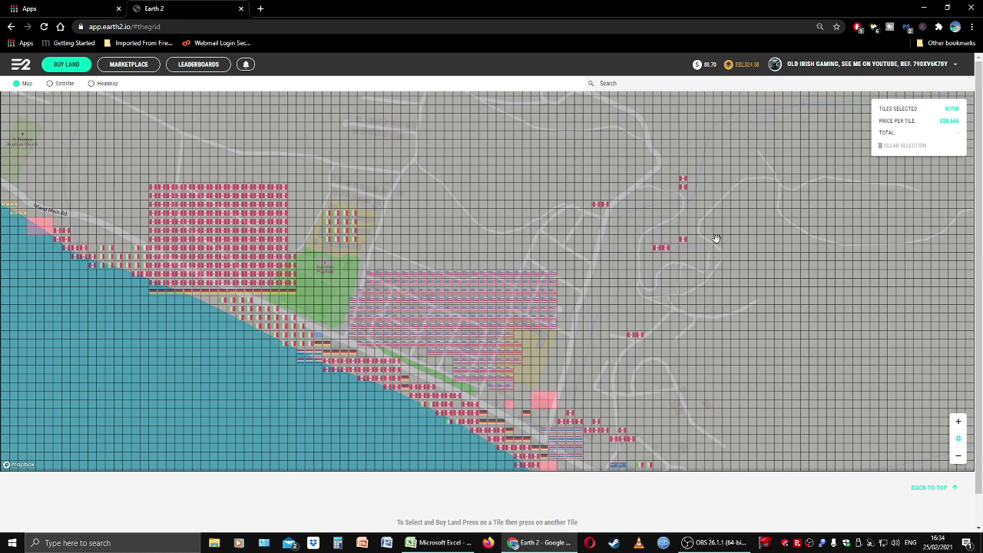
Zoom out from Saint Kitts to a wide Caribbean view from Cuba to Trinidad and Venezuela.
scroll(746, 233, "down", 8)
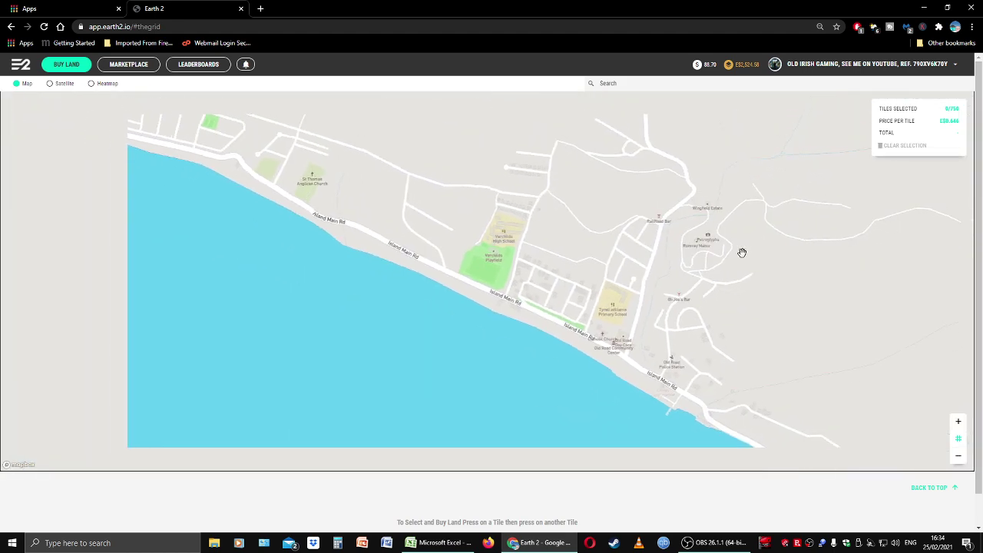
scroll(703, 237, "down", 8)
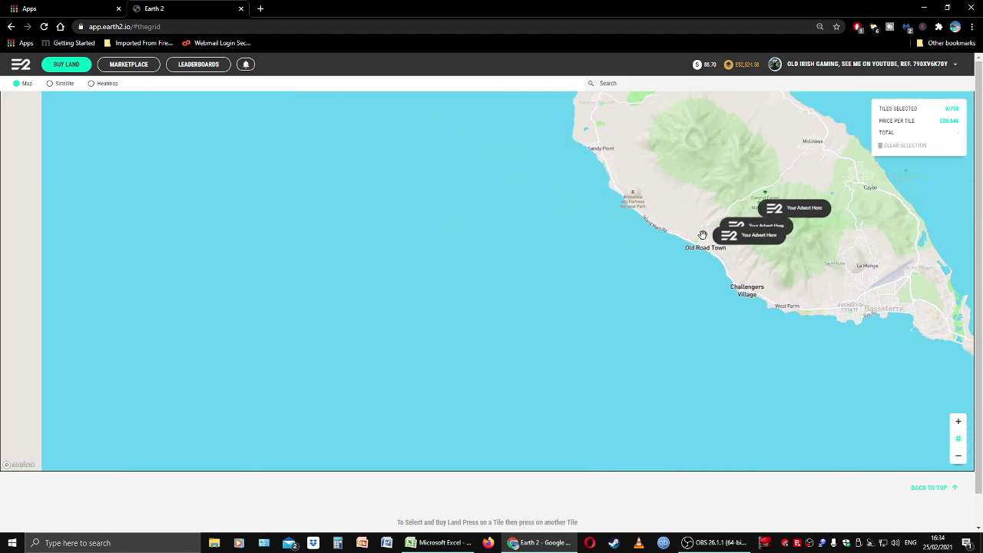
scroll(539, 315, "down", 8)
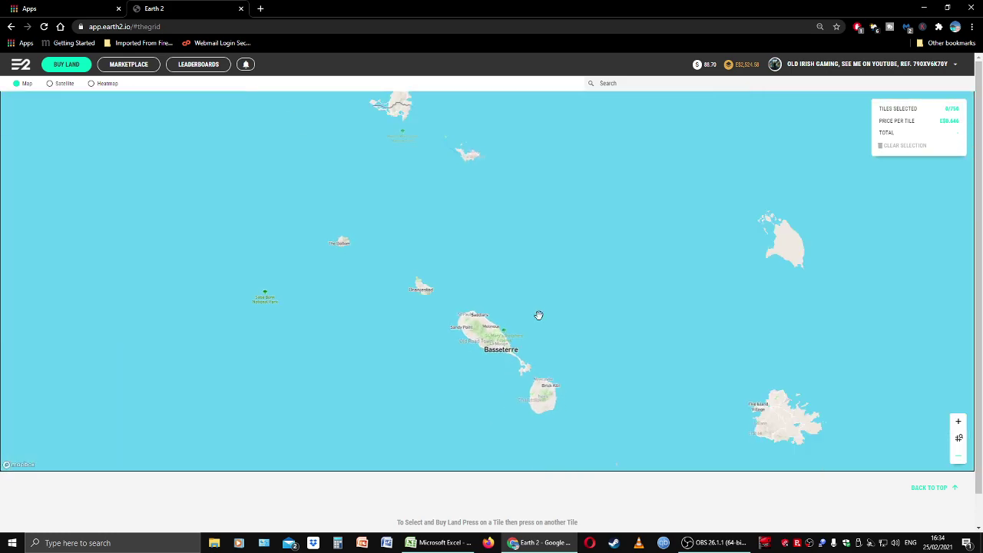
scroll(523, 320, "down", 5)
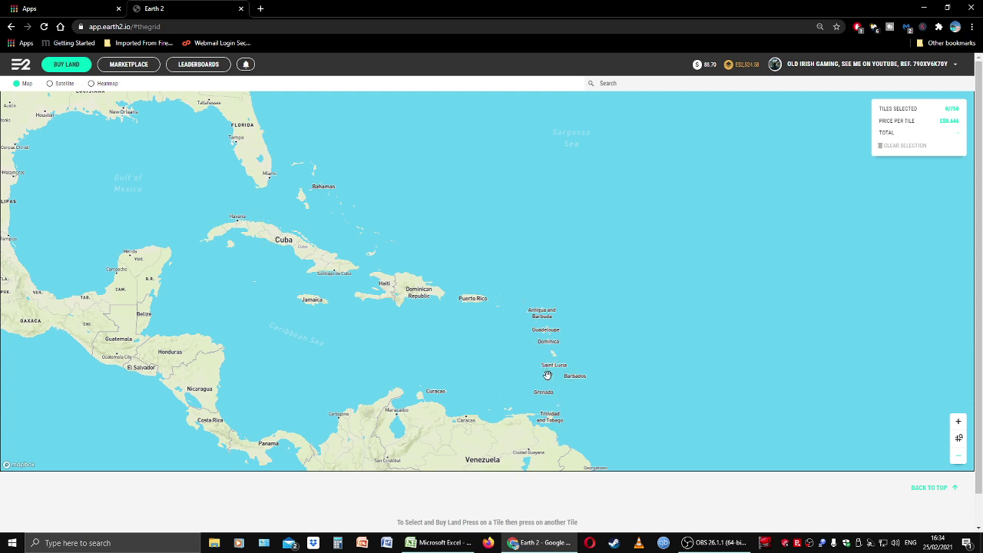
scroll(531, 371, "up", 1)
scroll(459, 314, "up", 5)
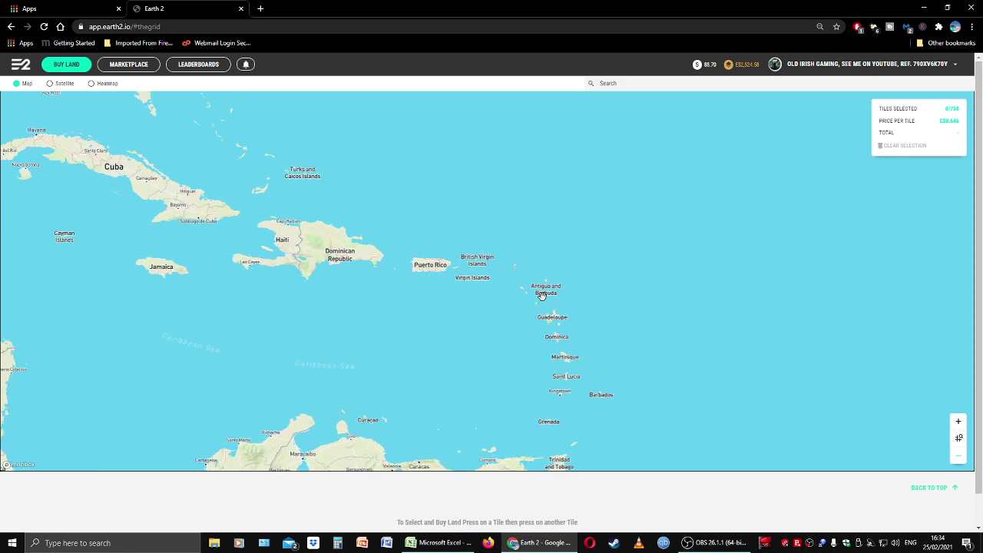
scroll(471, 265, "up", 1)
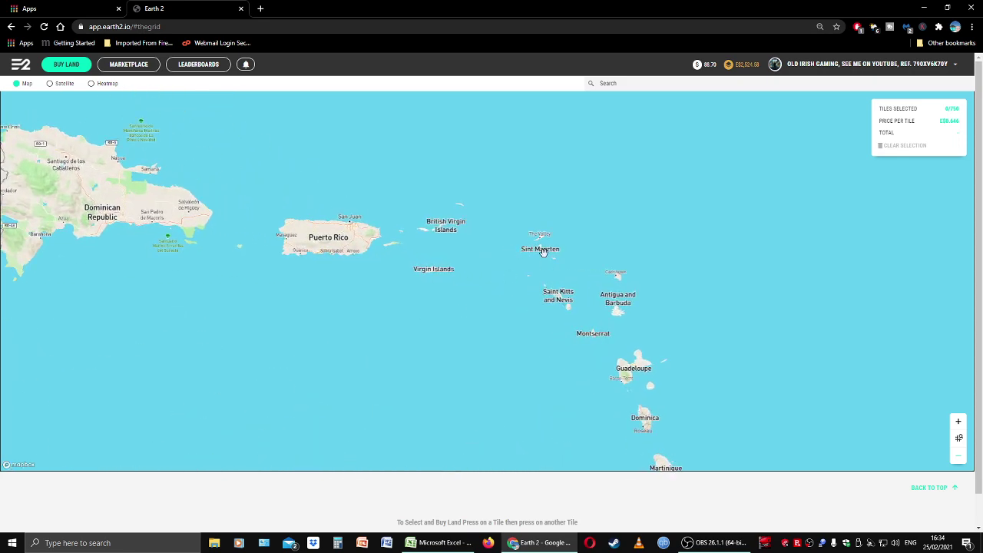
scroll(314, 306, "down", 5)
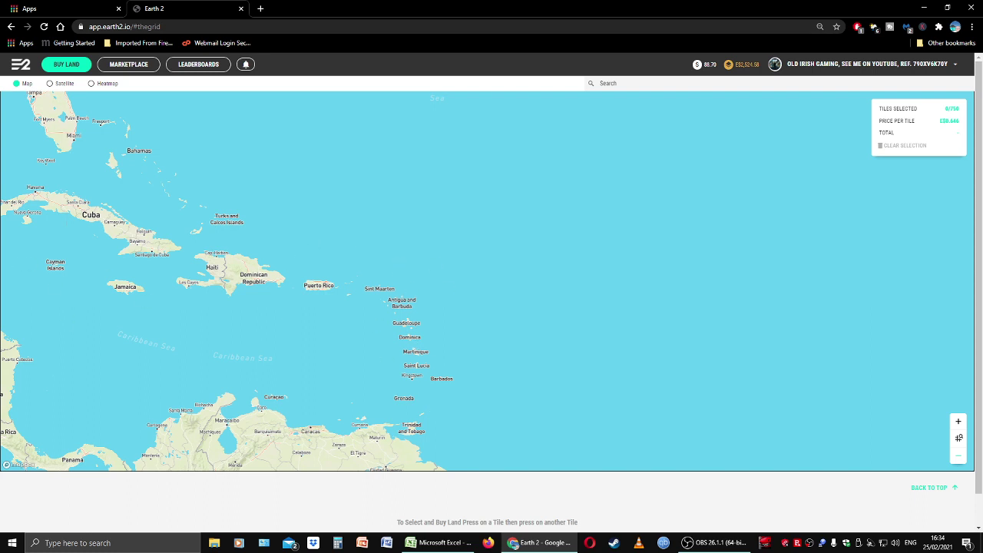
key("alt+Tab")
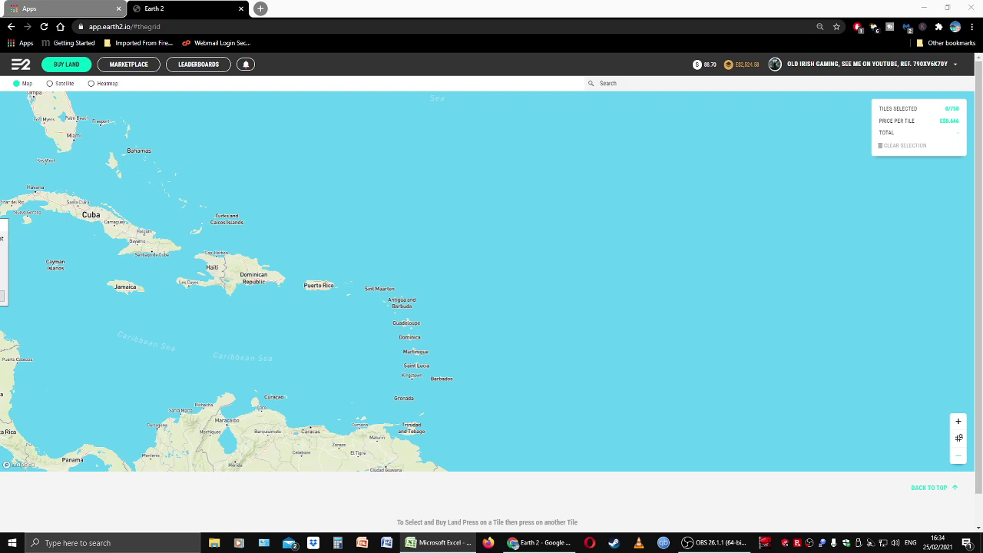
Move the Excel window with the Americas sheet to the right of the Earth 2 map.
left_click_drag(7, 107, 691, 8)
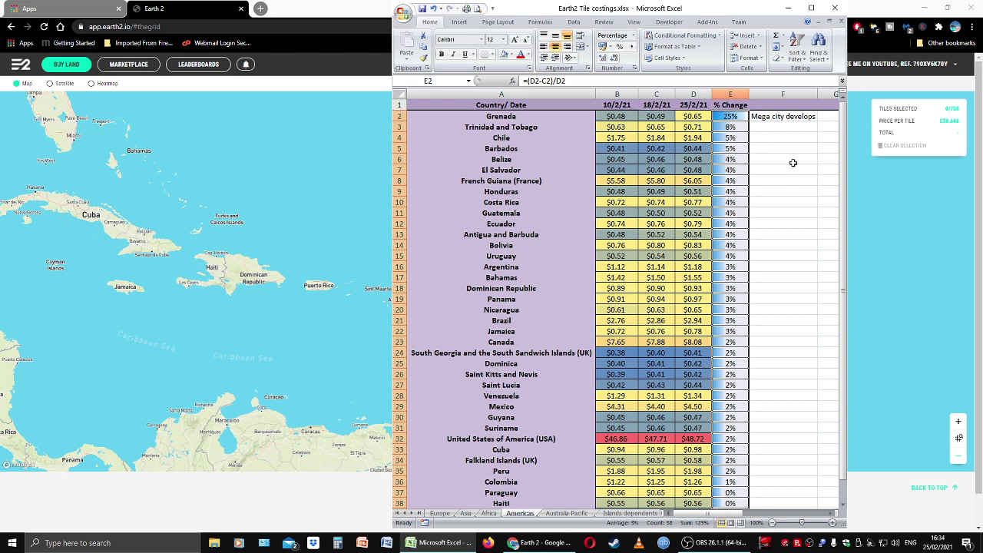
Zoom the map deep into Grenada's interior and turn on the tile grid.
left_click(284, 326)
scroll(345, 372, "up", 5)
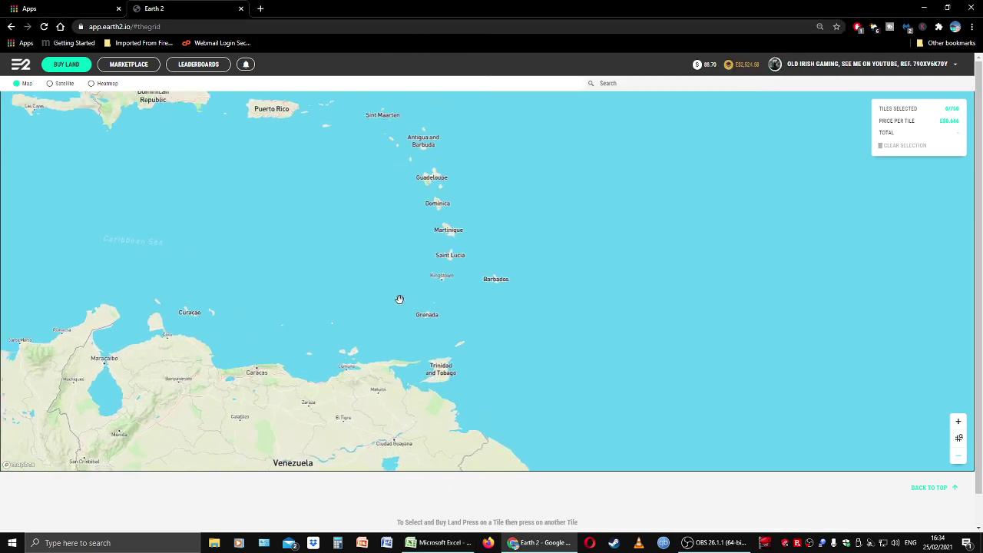
scroll(399, 299, "up", 6)
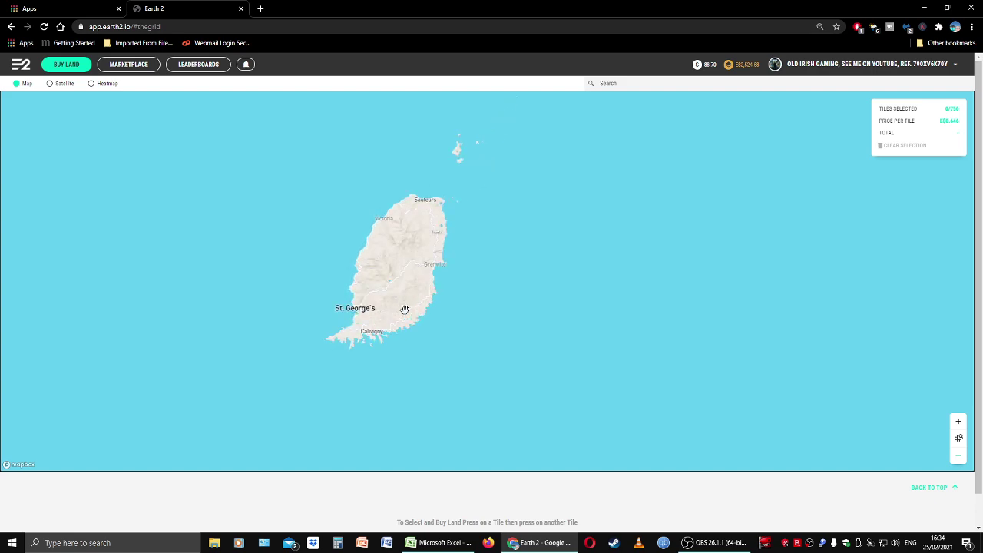
scroll(405, 307, "up", 5)
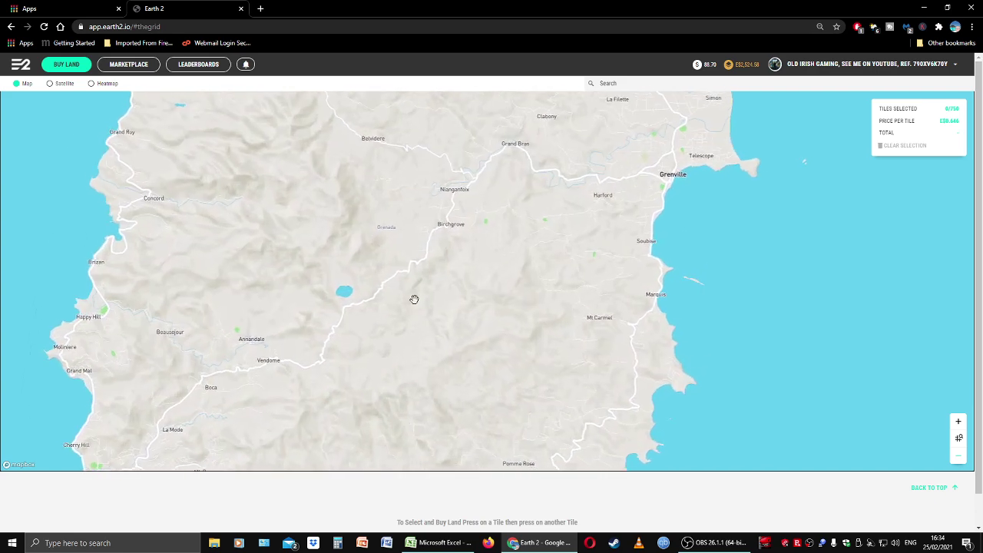
scroll(414, 302, "up", 5)
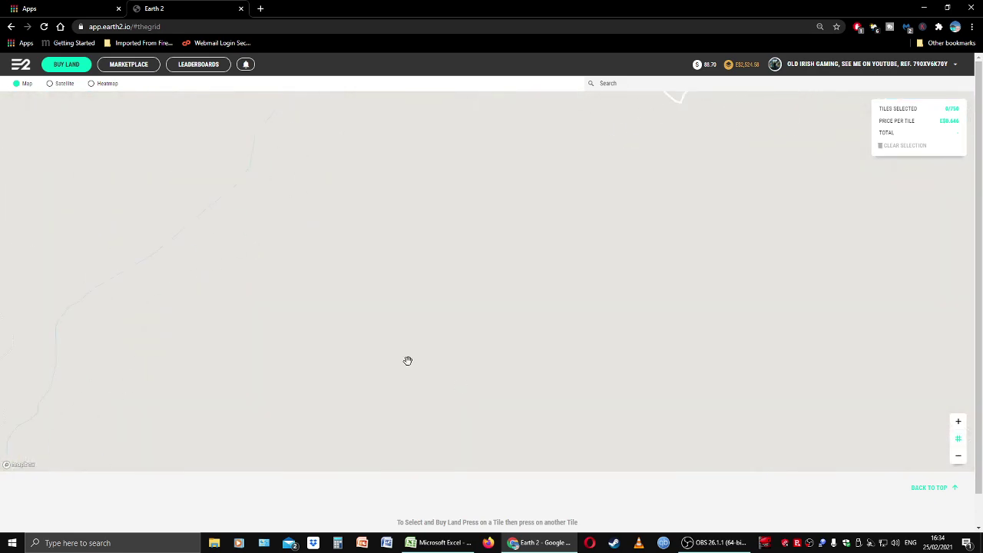
left_click(959, 442)
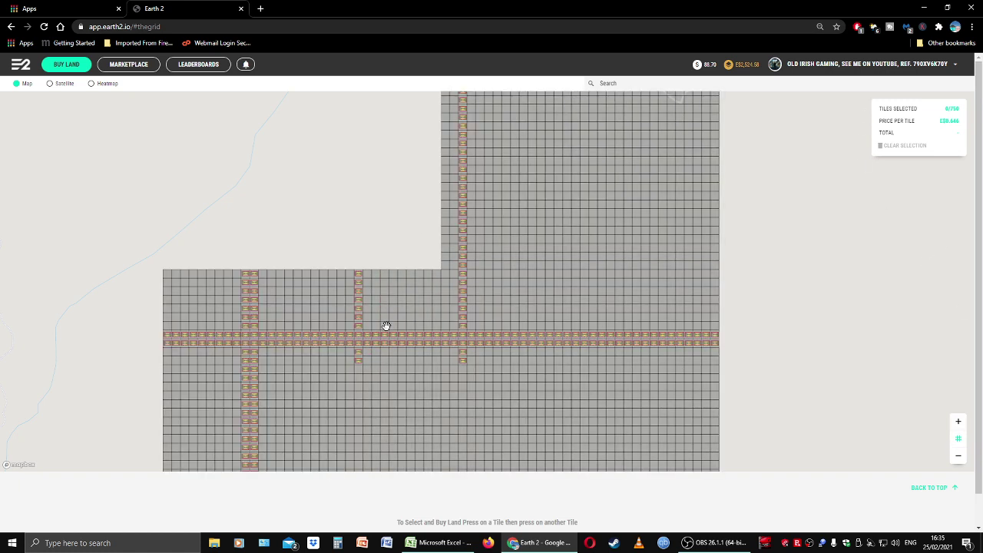
Shrink the browser page zoom to 50% and centre the owned tile block.
left_click(972, 27)
left_click(906, 122)
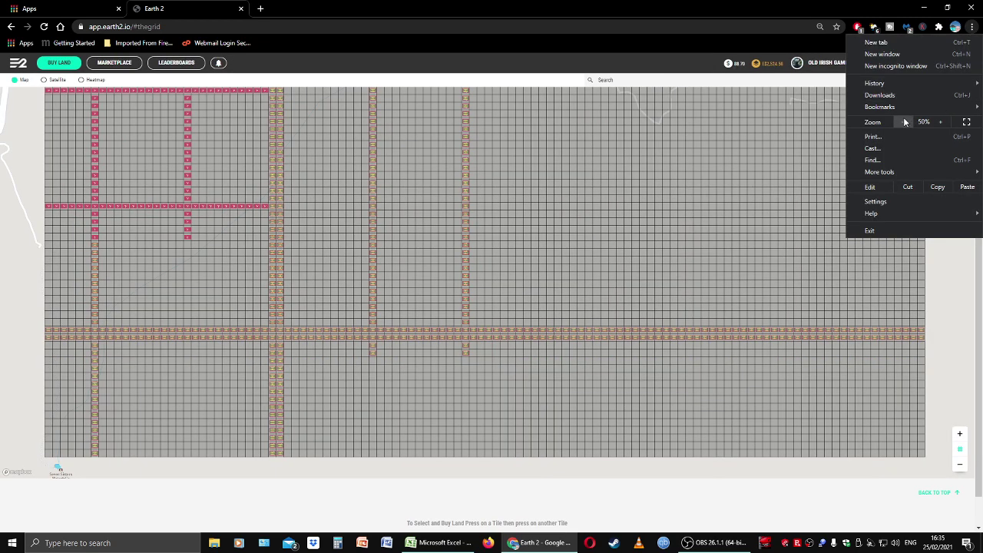
left_click(906, 122)
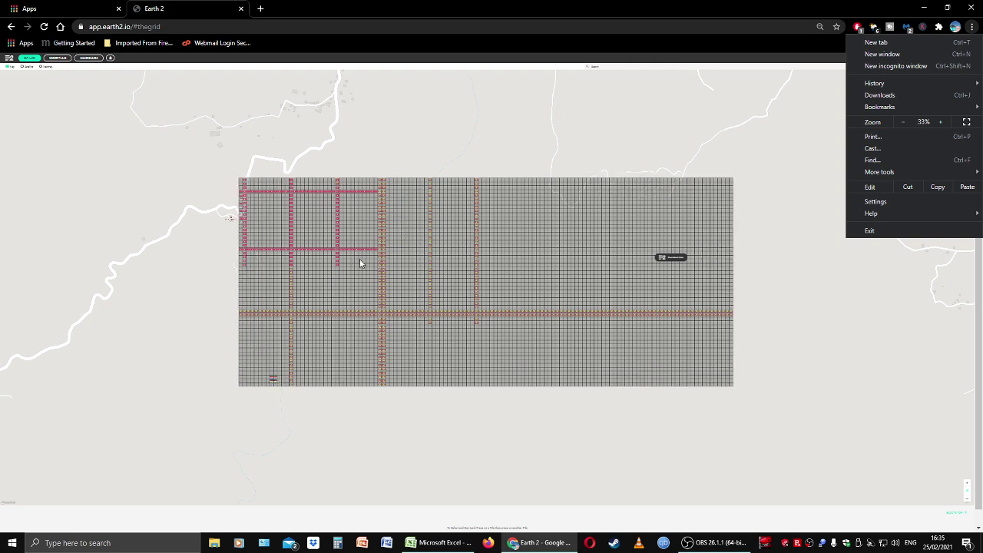
left_click_drag(341, 255, 500, 357)
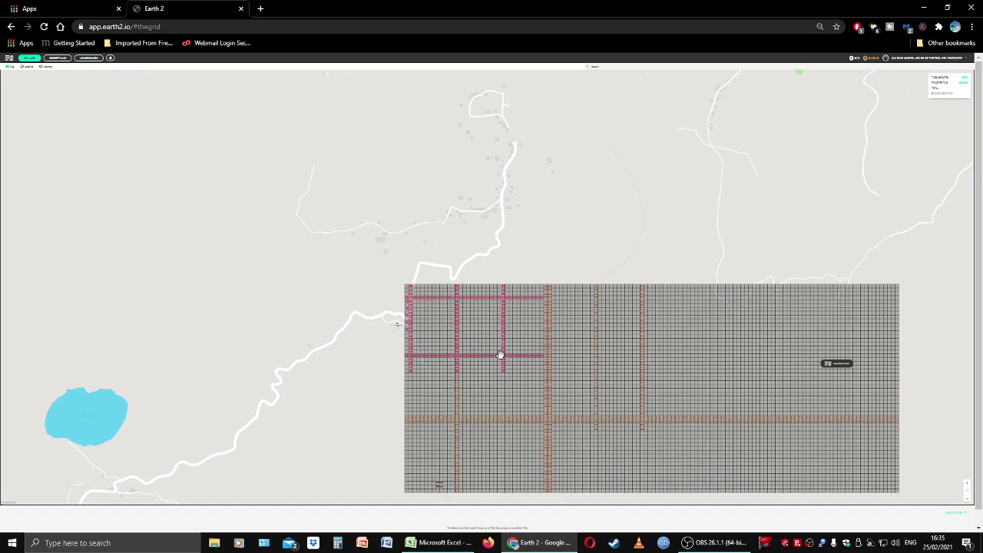
Raise the browser page zoom to 80% and bring the tile costings spreadsheet back in front.
left_click(973, 27)
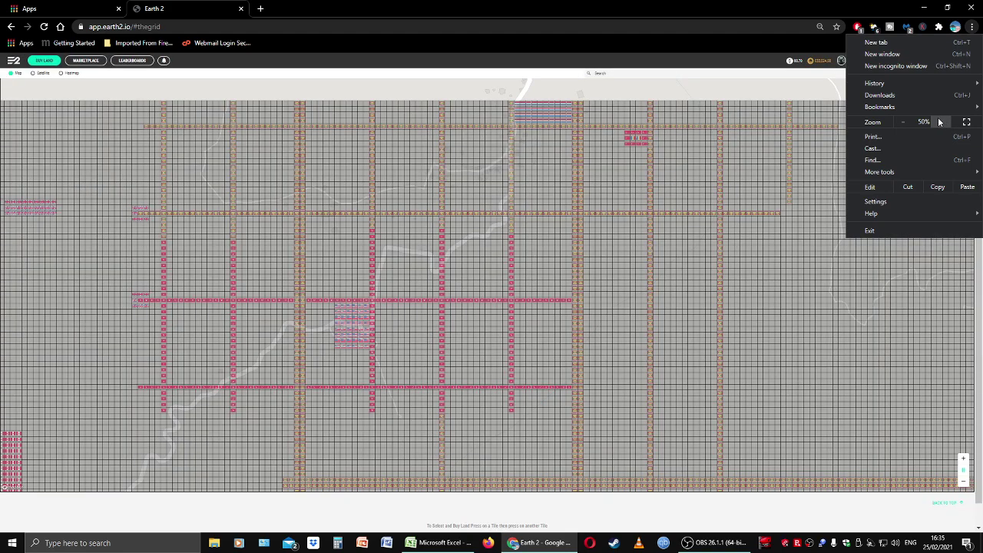
left_click(938, 122)
left_click(938, 122)
left_click(938, 121)
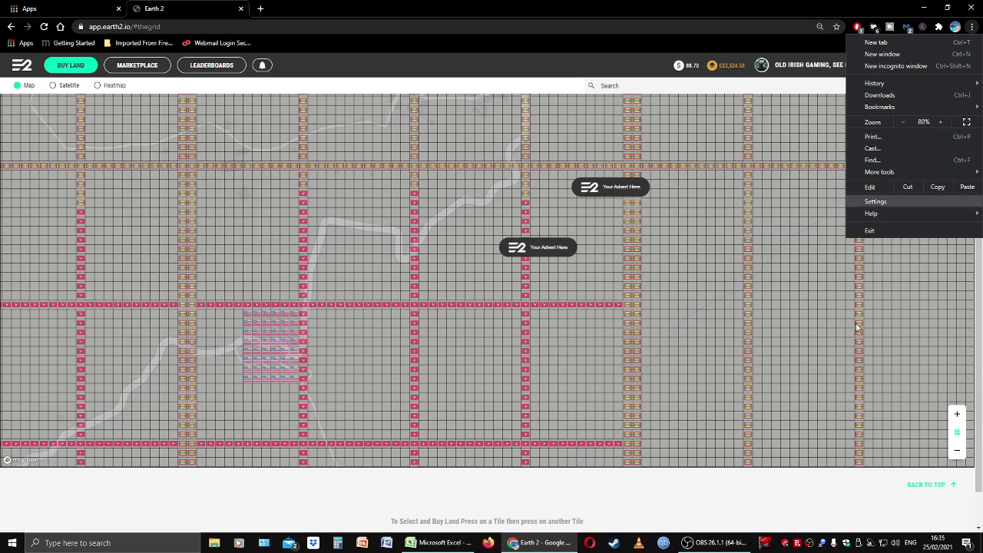
left_click(441, 543)
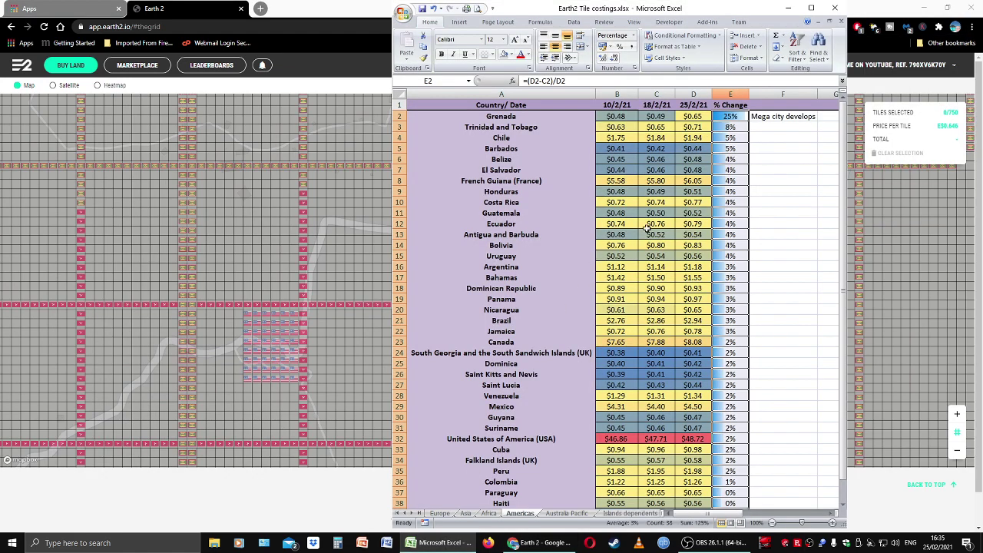
left_click(736, 126)
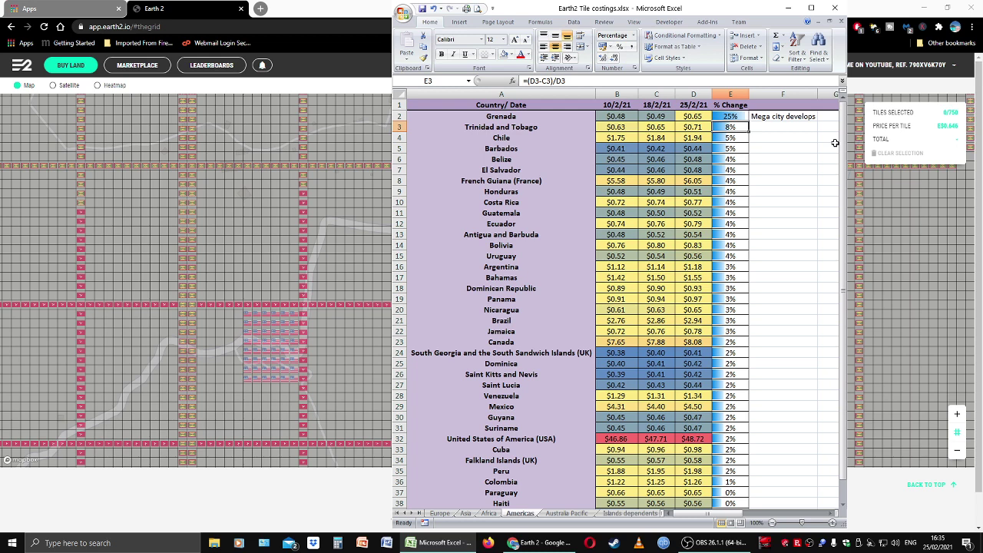
key("Down")
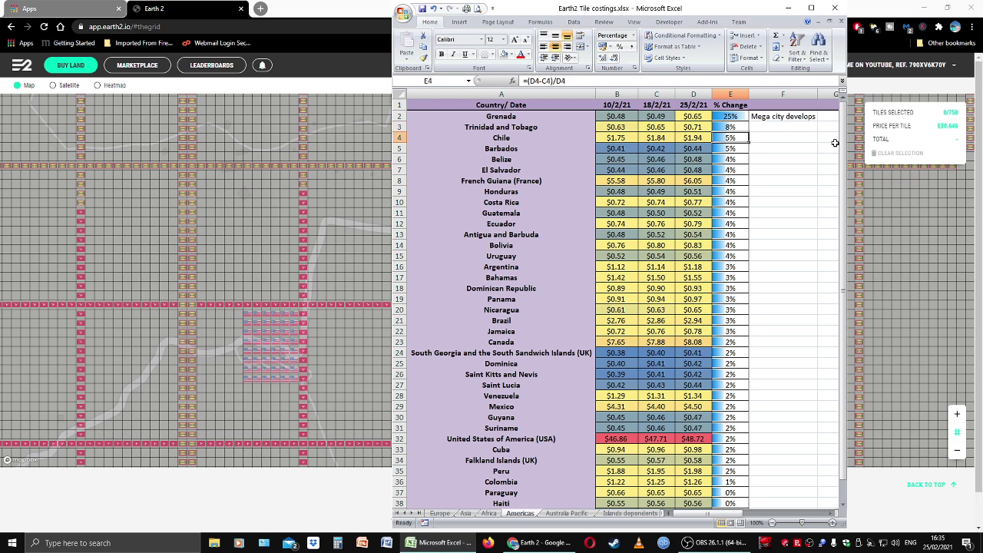
key("Down")
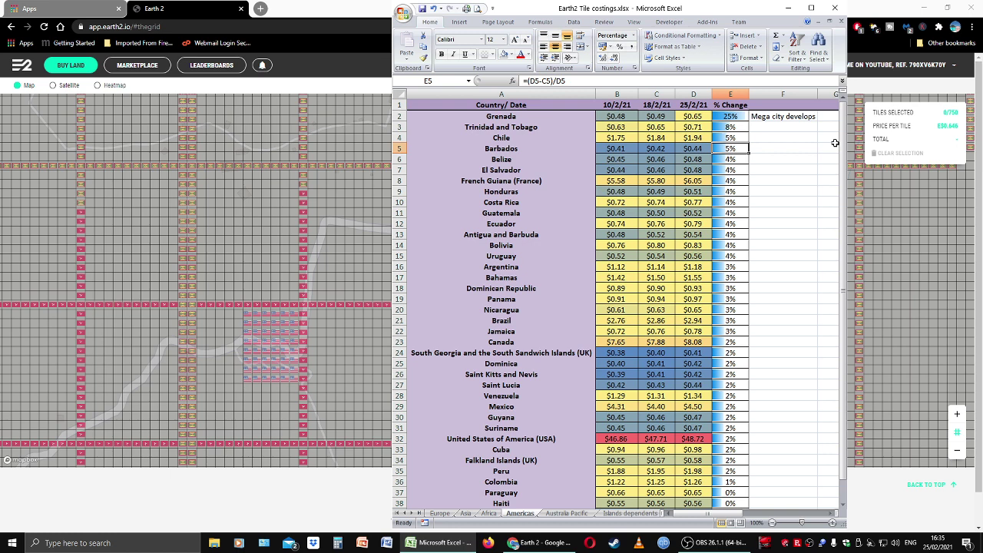
key("Down")
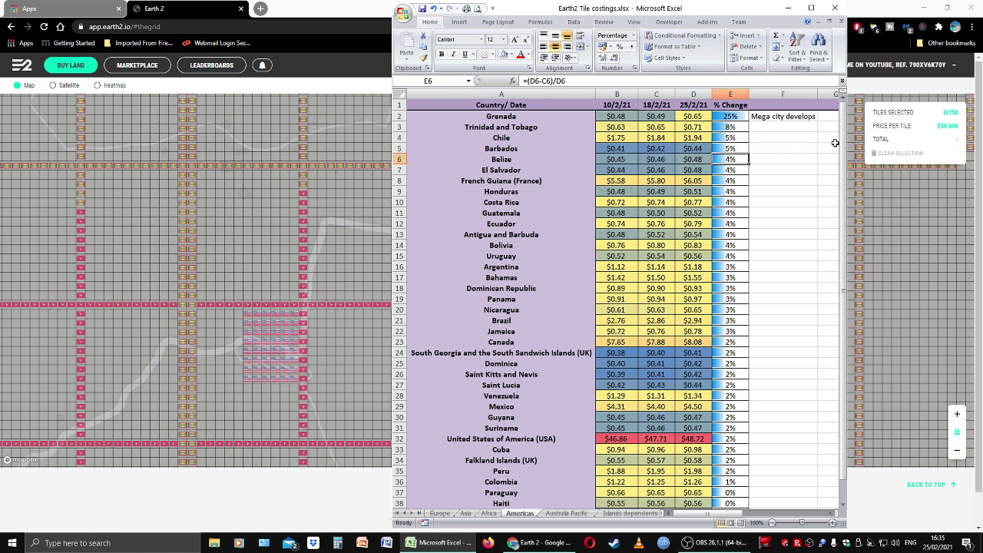
key("Down")
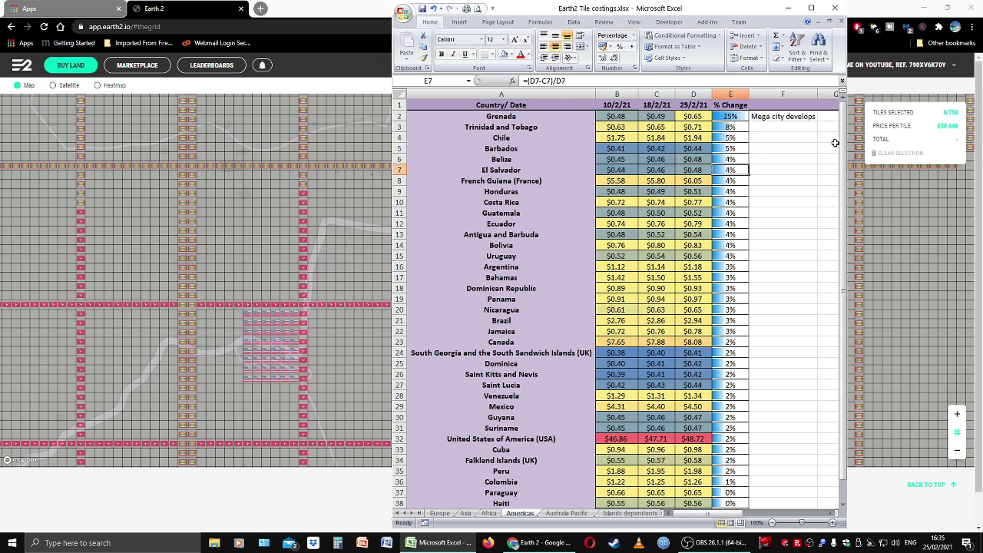
key("Down")
key("Down")
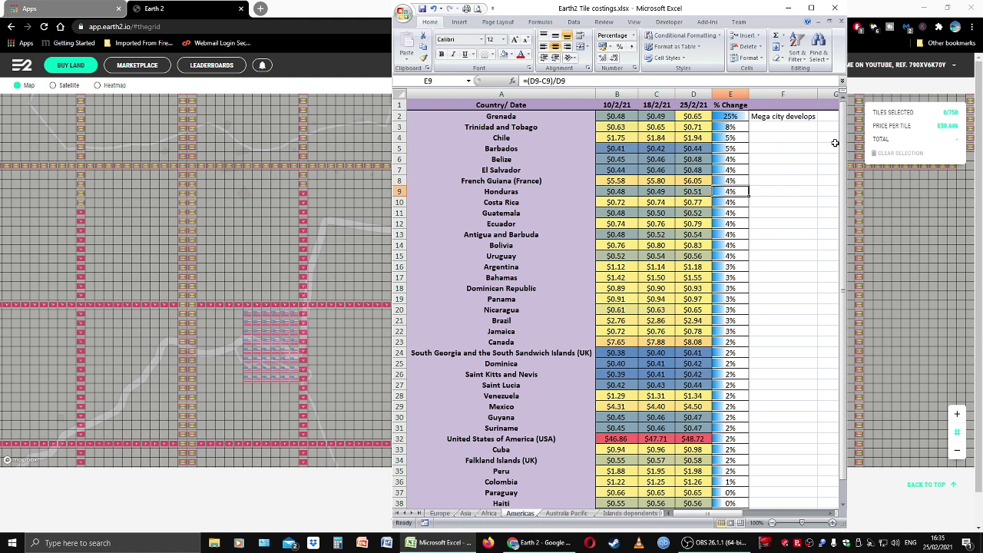
key("Down")
key("Down")
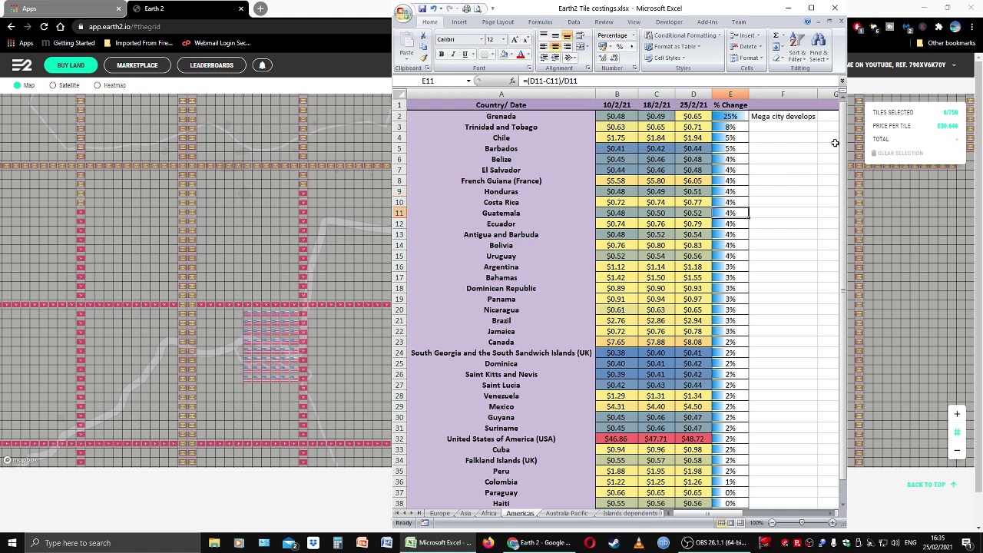
key("Down")
key("Down")
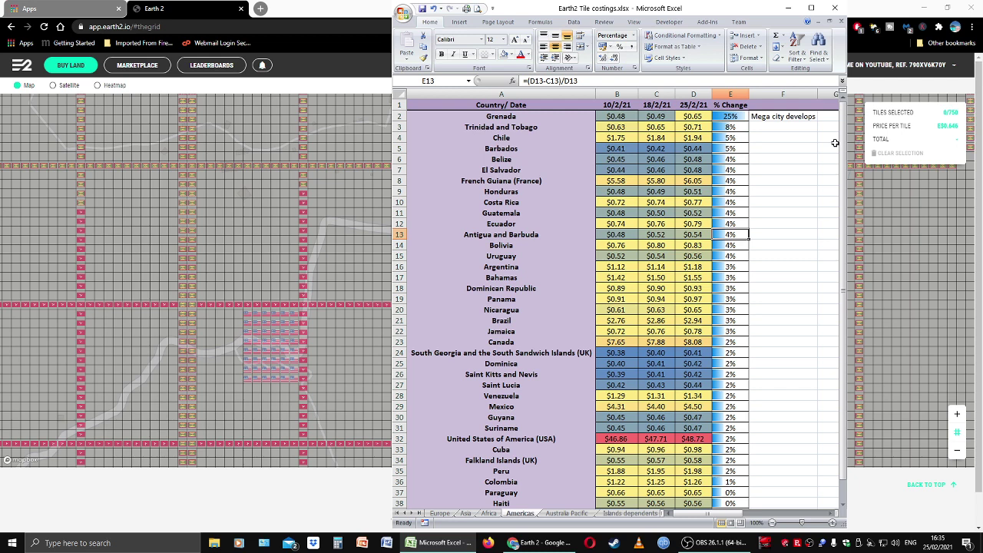
key("Down")
key("Down")
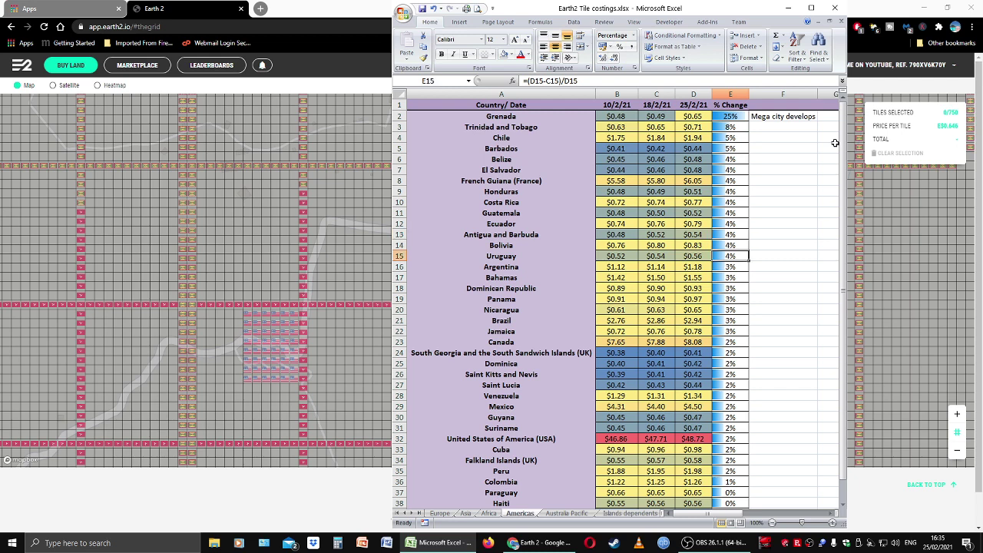
key("Down")
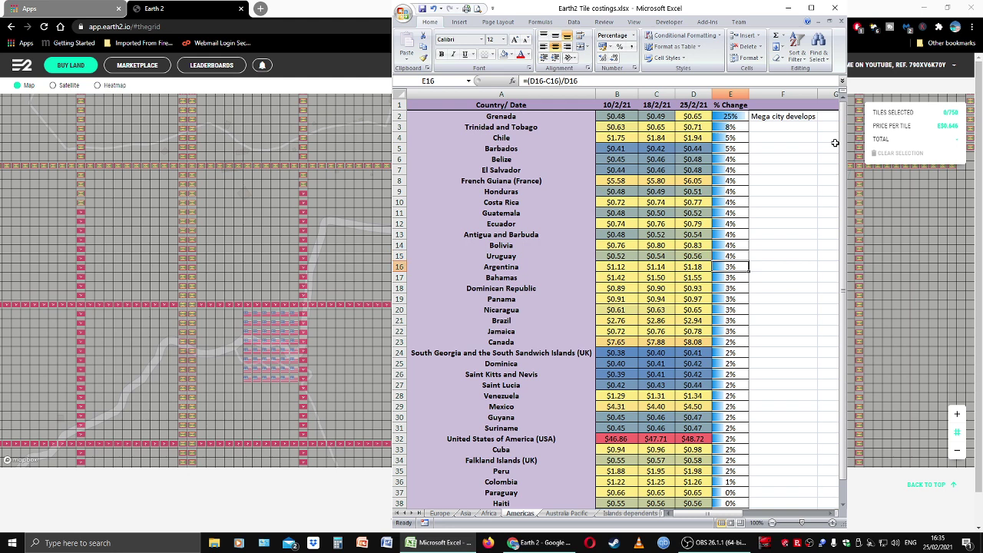
key("Down")
key("Down")
key("Down")
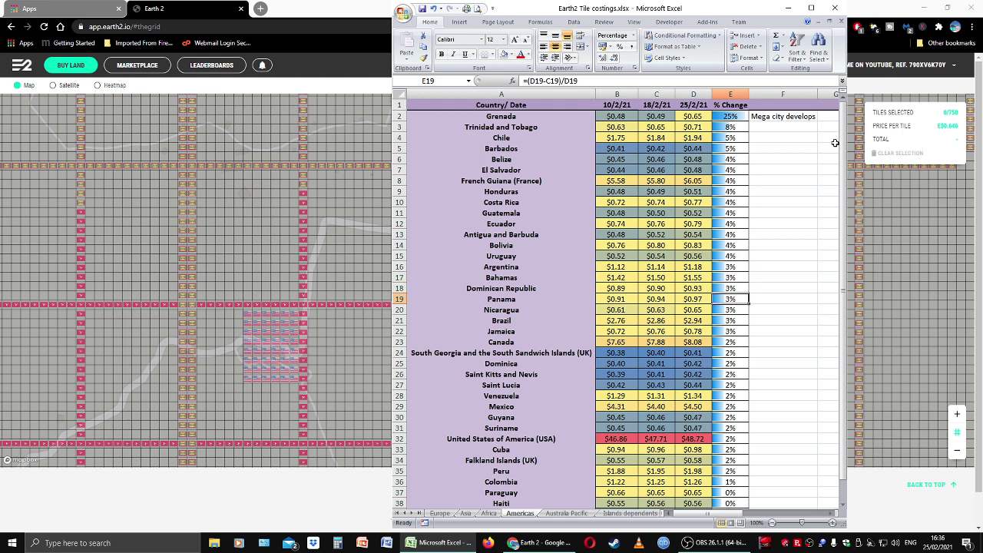
key("Down")
key("Down")
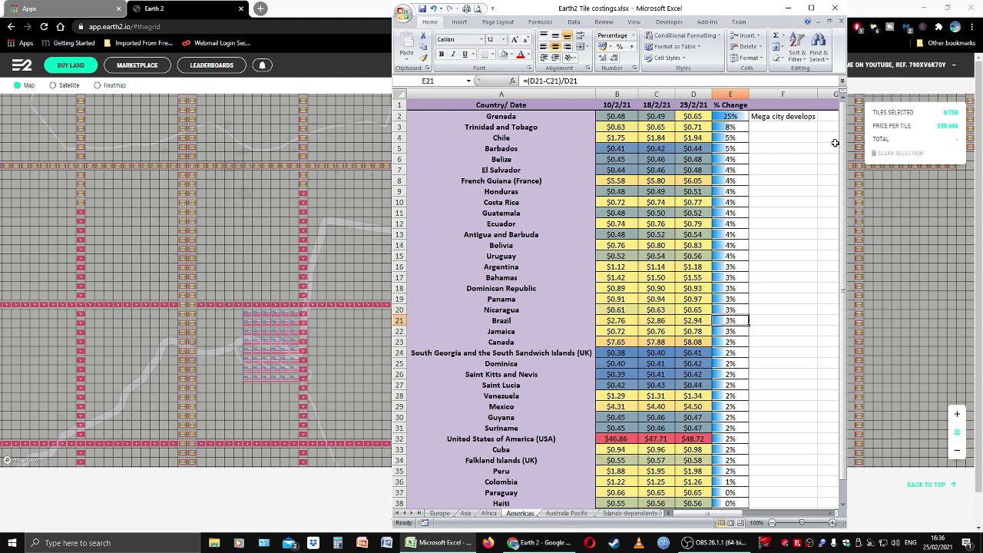
key("Down")
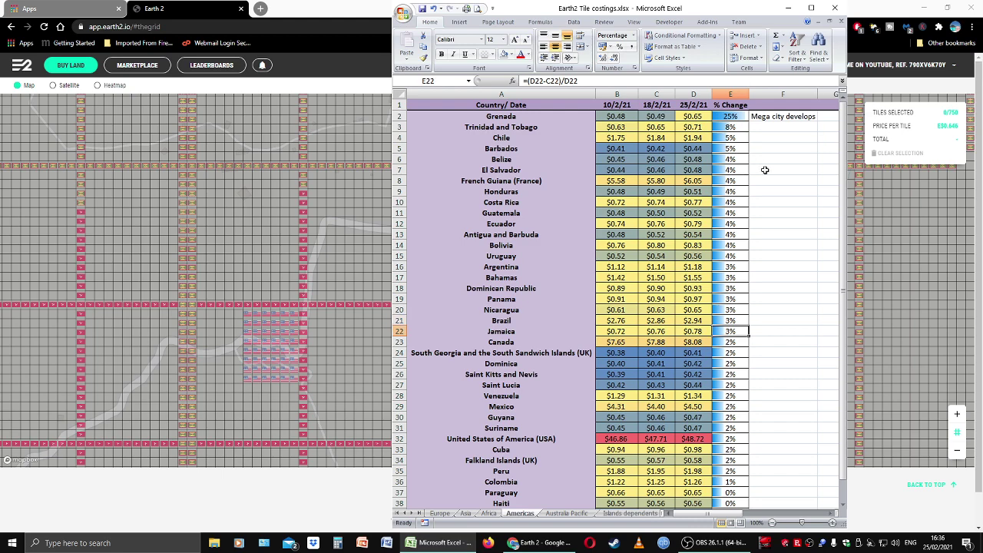
scroll(771, 184, "down", 4)
key("Down")
key("Down")
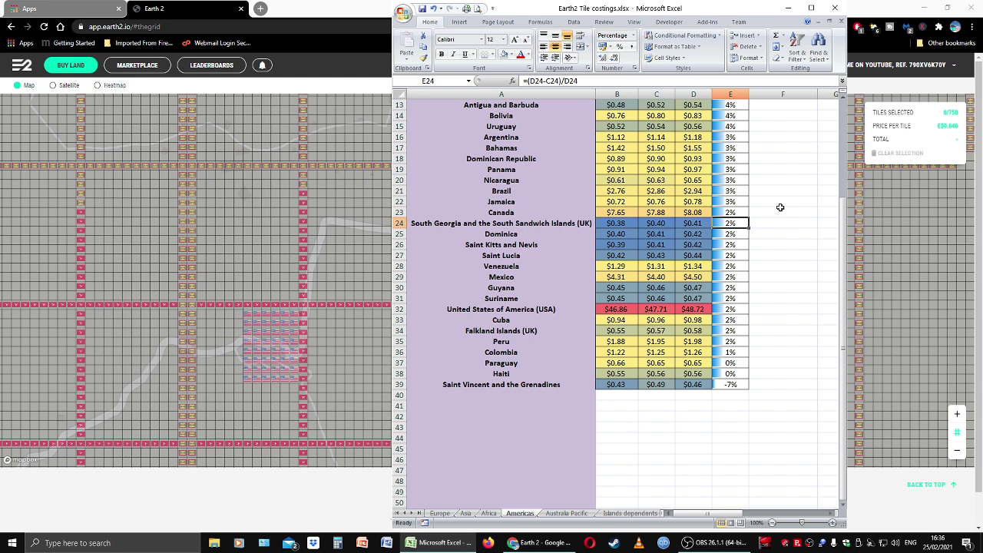
key("Down")
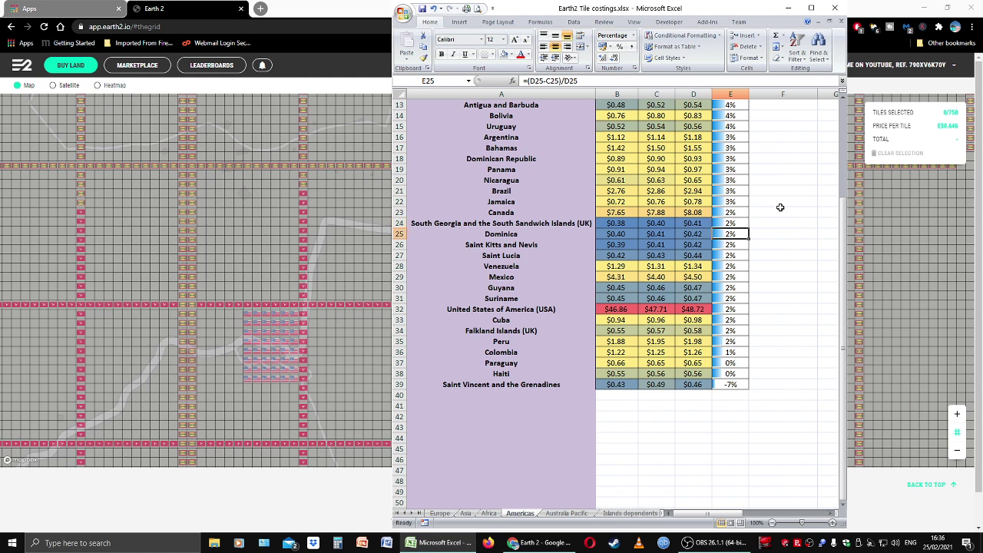
key("Down")
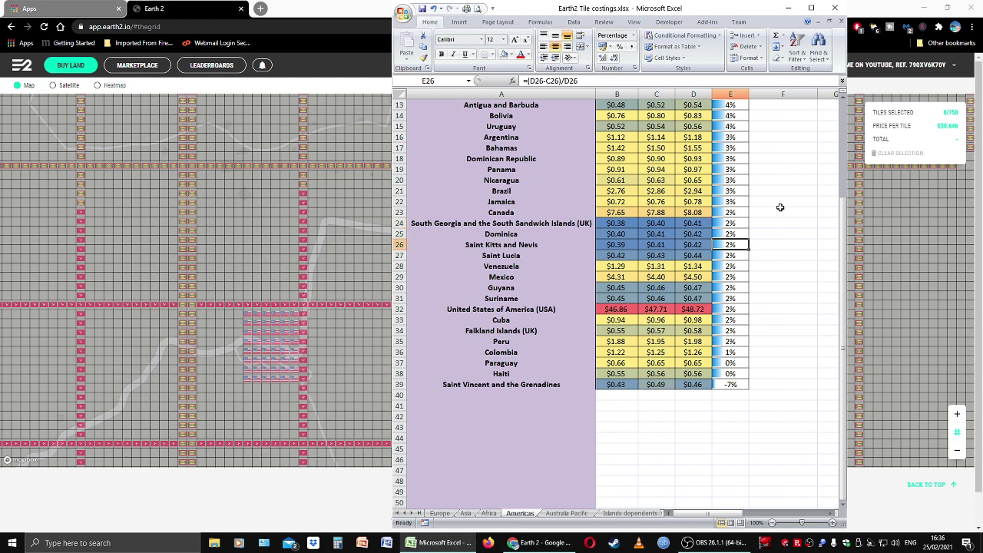
key("Down")
key("Down")
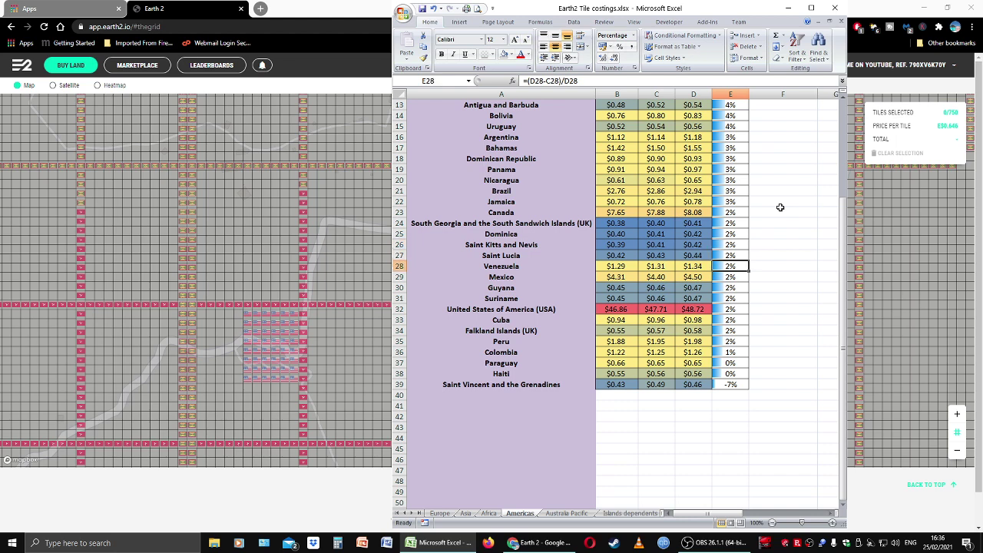
key("Down")
key("Down")
key("Down")
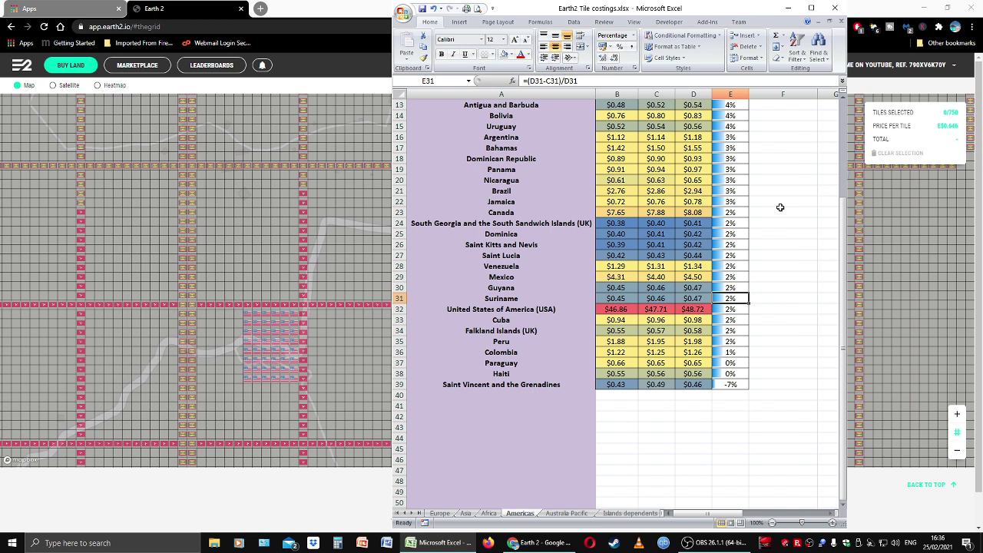
key("Down")
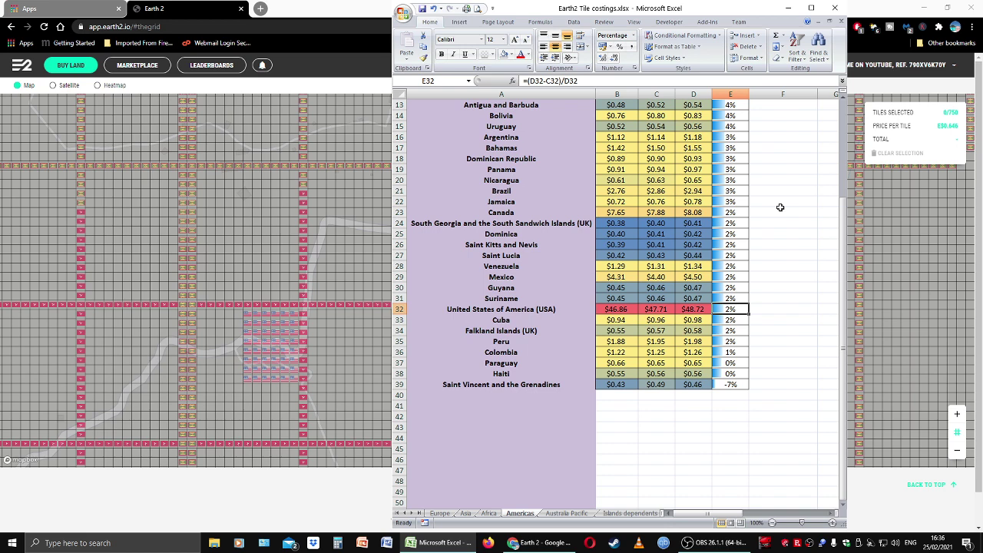
key("Down")
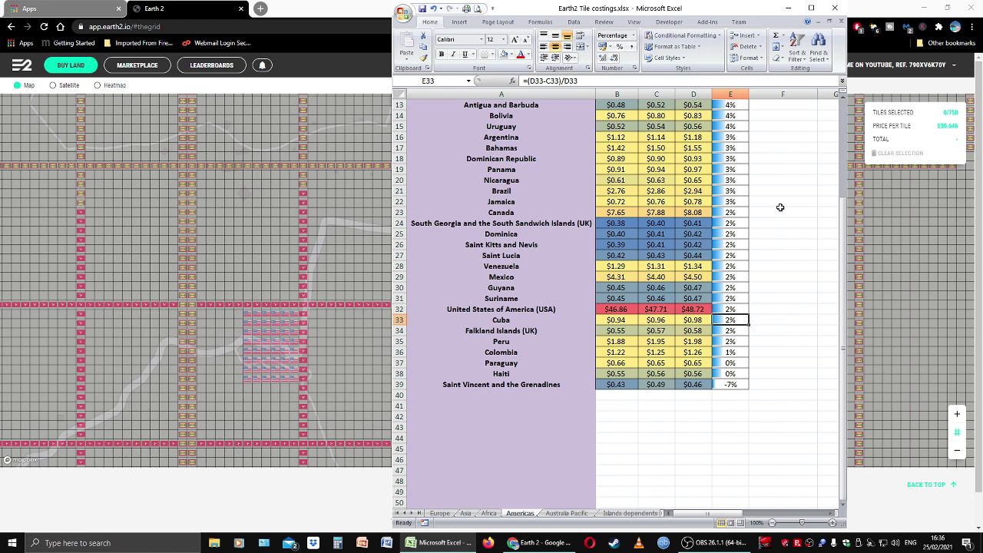
key("Down")
key("Down")
key("Down")
key("Down")
key("Down")
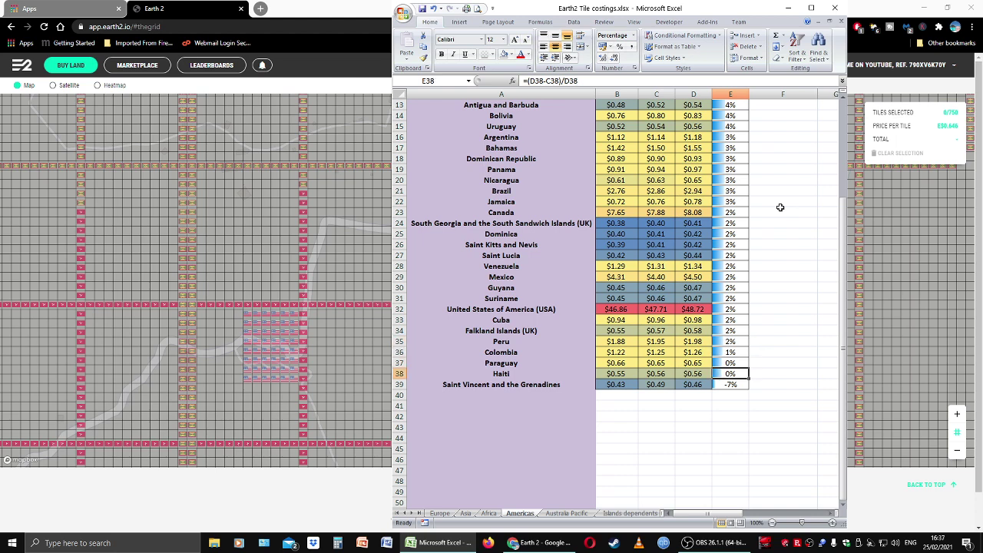
key("Down")
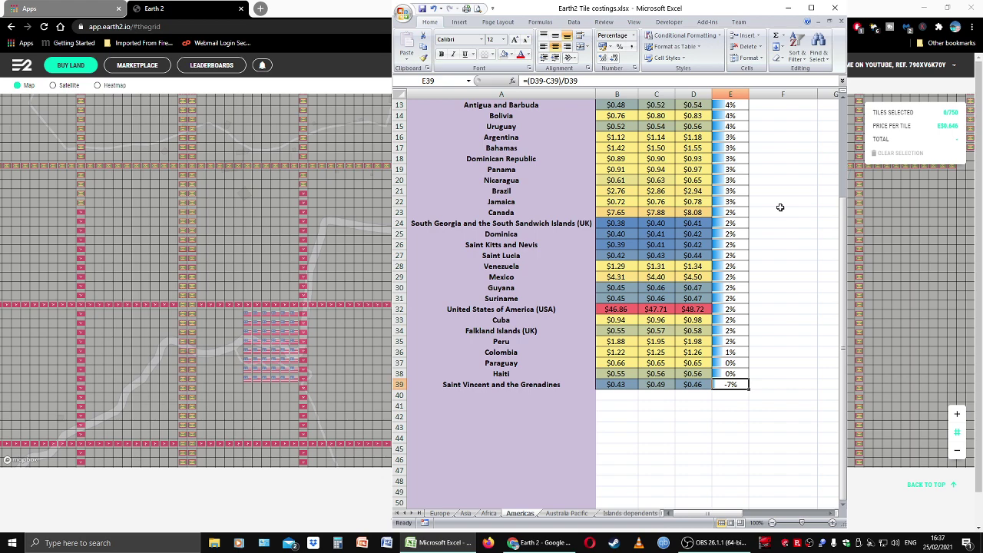
scroll(627, 194, "up", 4)
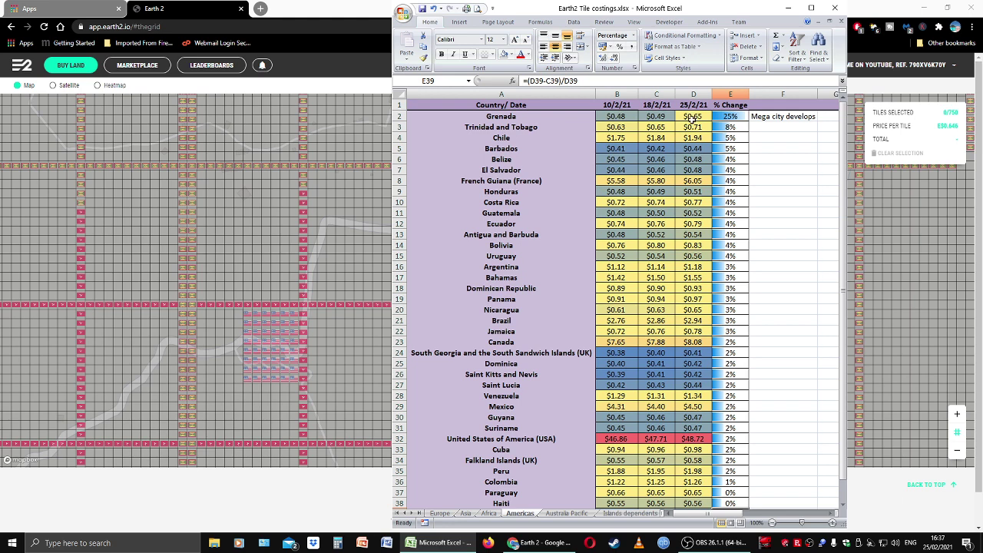
Sort the Americas rows by the 25/2/21 prices in column D, largest to smallest, expanding the selection.
left_click_drag(693, 117, 689, 480)
left_click(799, 54)
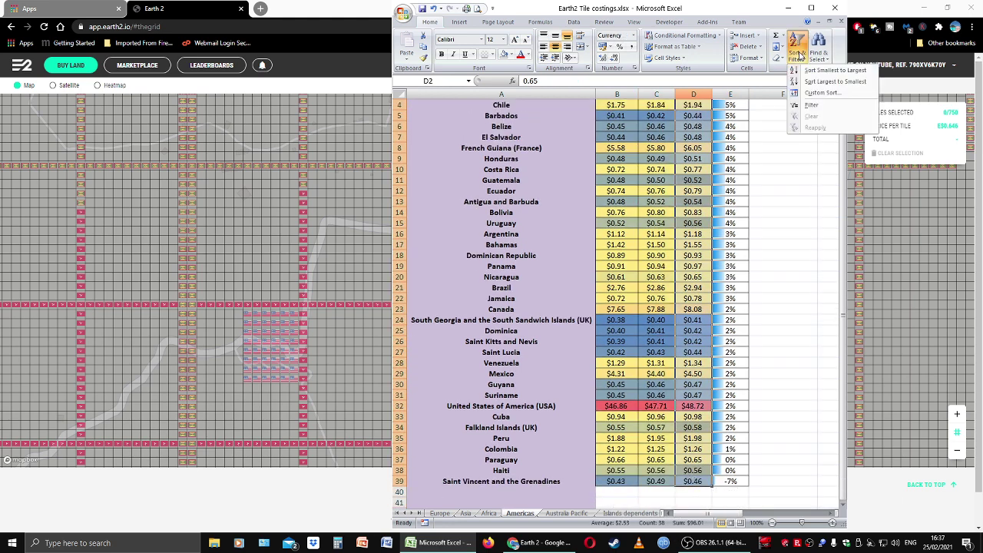
left_click(841, 82)
left_click(799, 295)
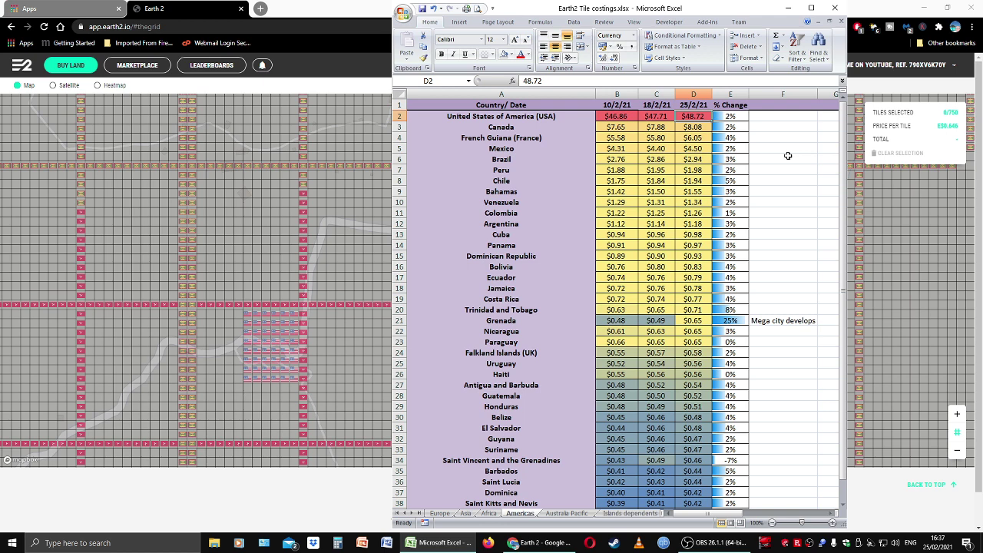
key("Down")
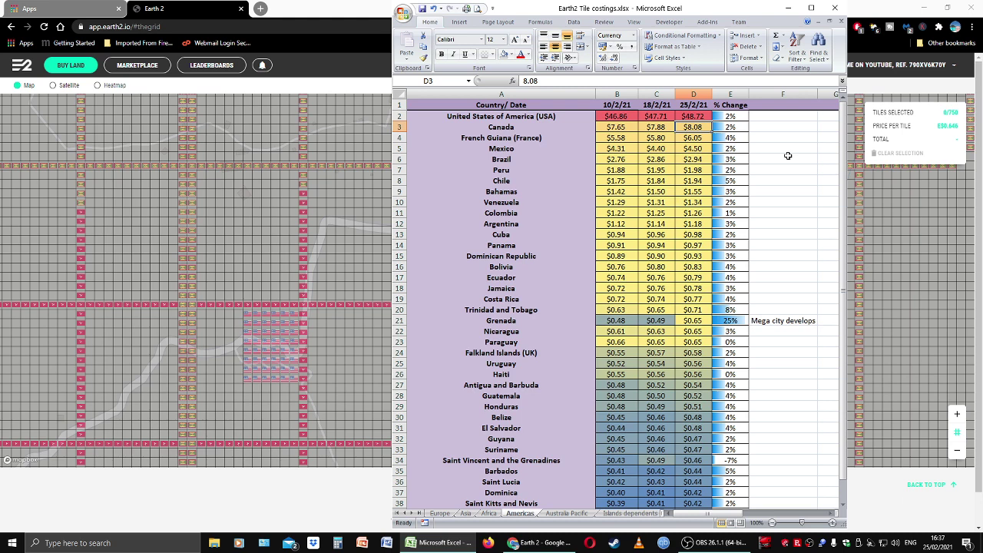
key("Down")
key("Down")
key("Down")
key("Down")
key("Down")
key("Down")
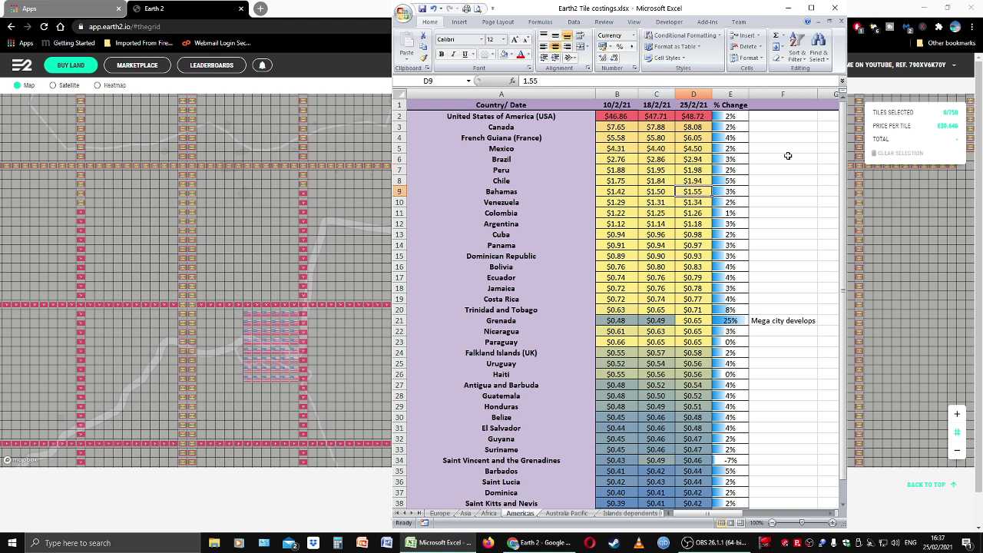
key("Down")
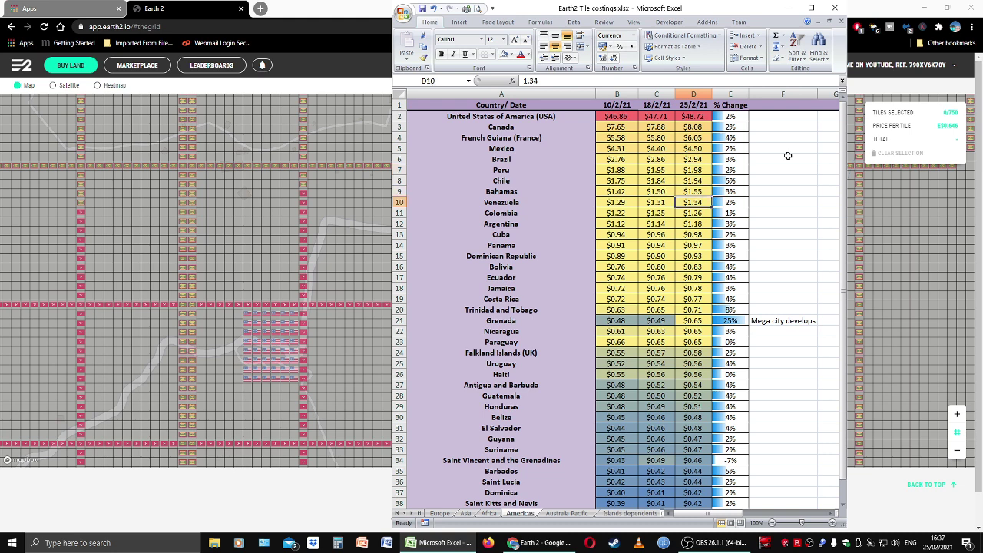
key("Down")
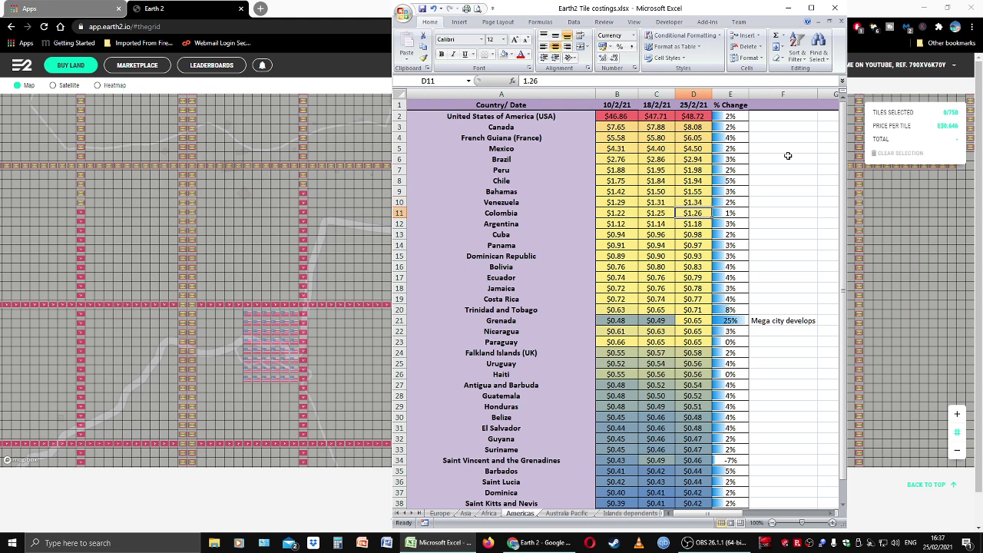
key("Down")
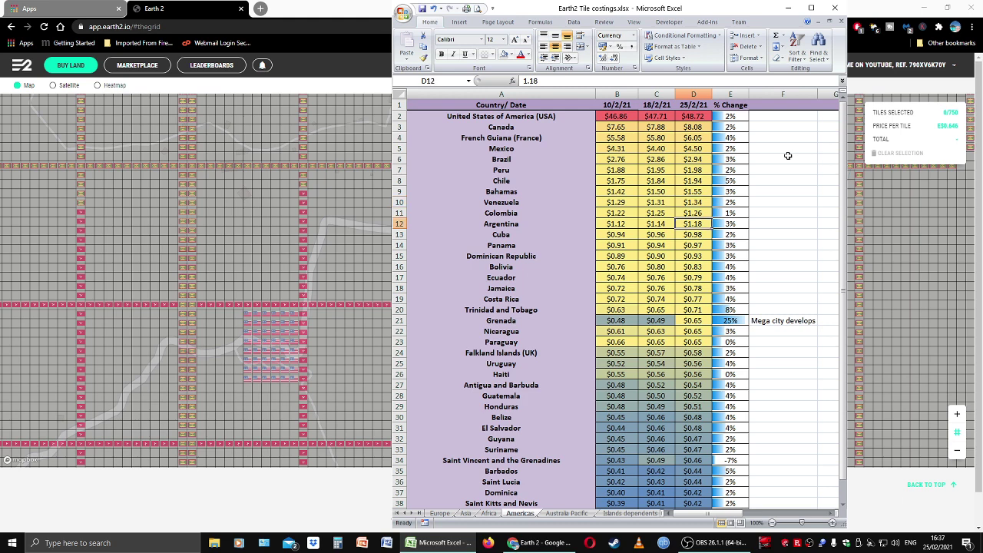
key("Down")
key("Down")
key("Down")
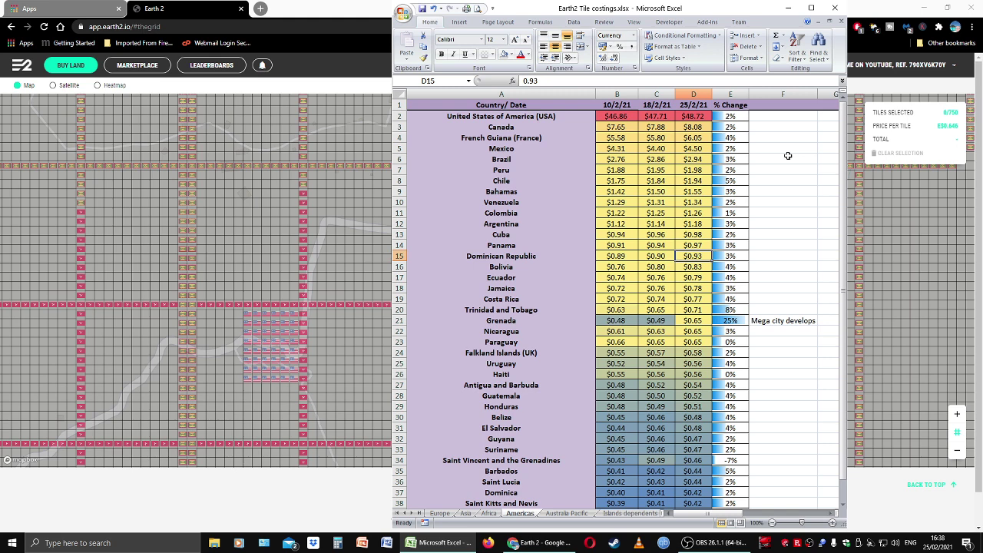
key("Down")
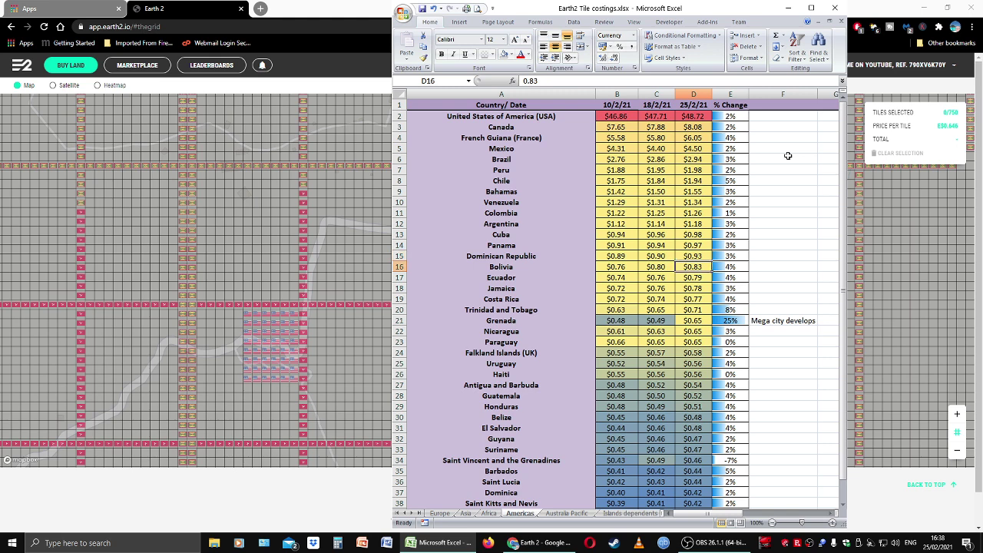
key("Down")
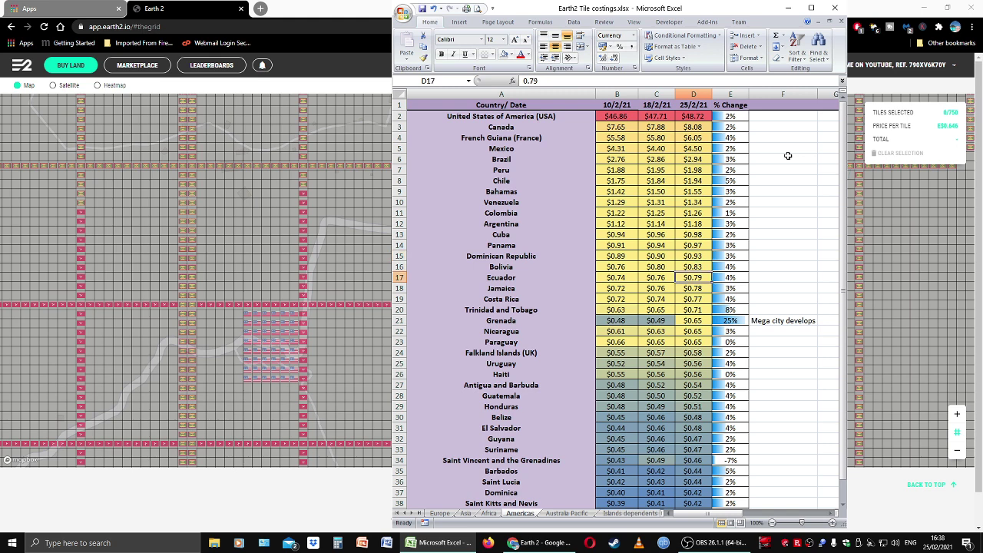
key("Down")
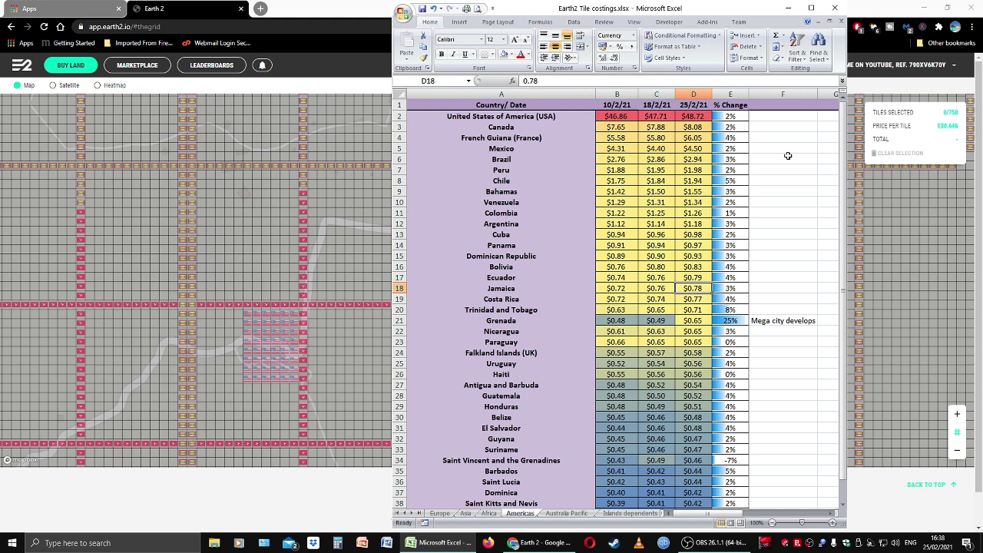
key("Down")
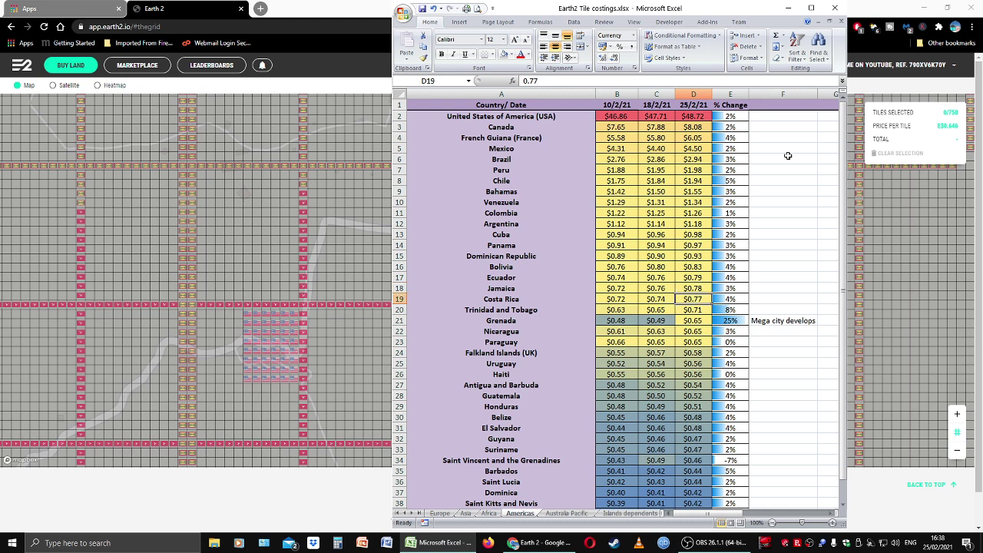
key("Down")
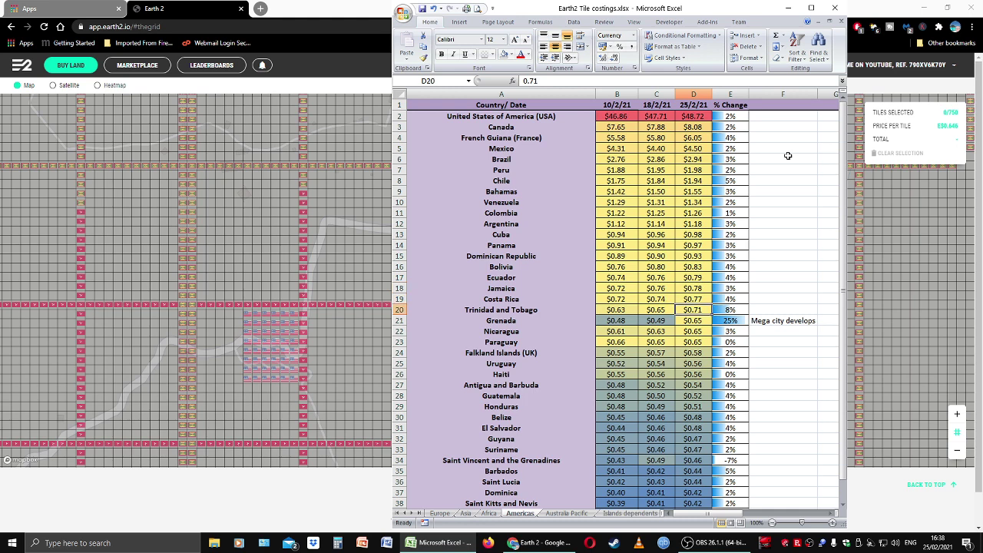
key("Down")
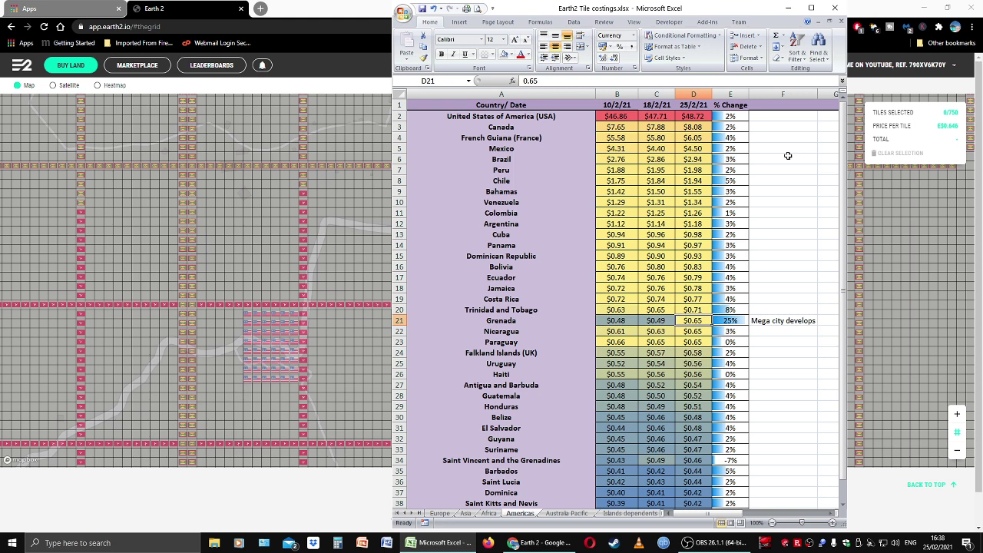
key("Down")
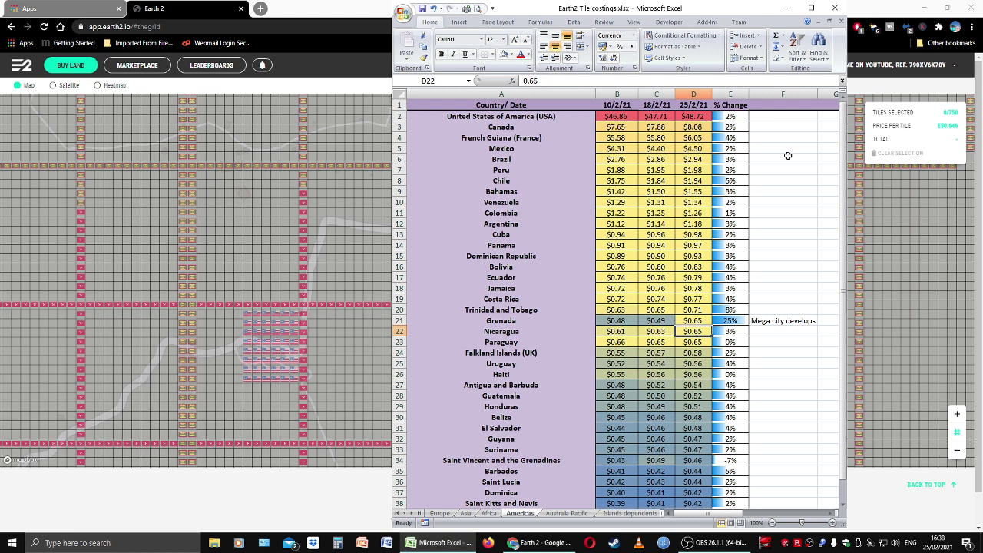
key("Down")
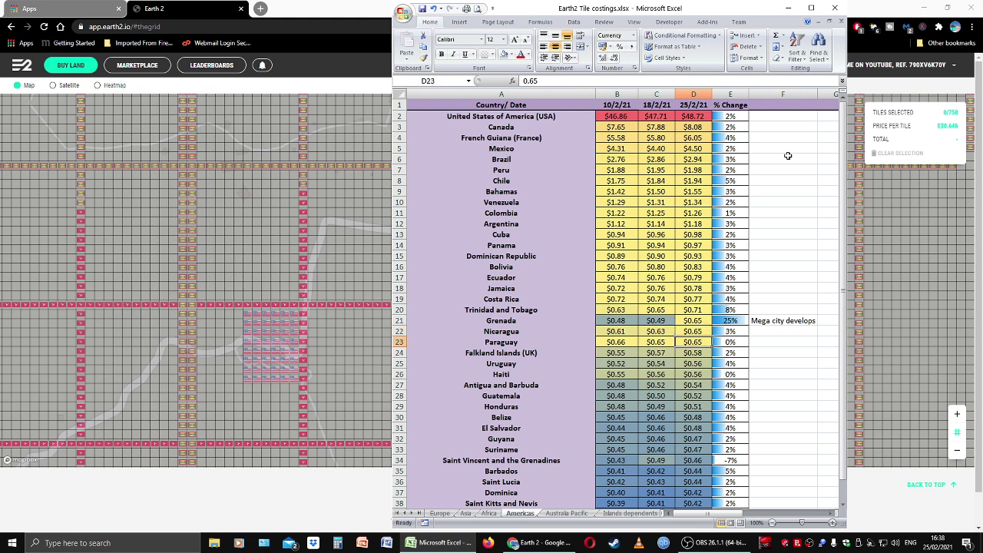
key("Down")
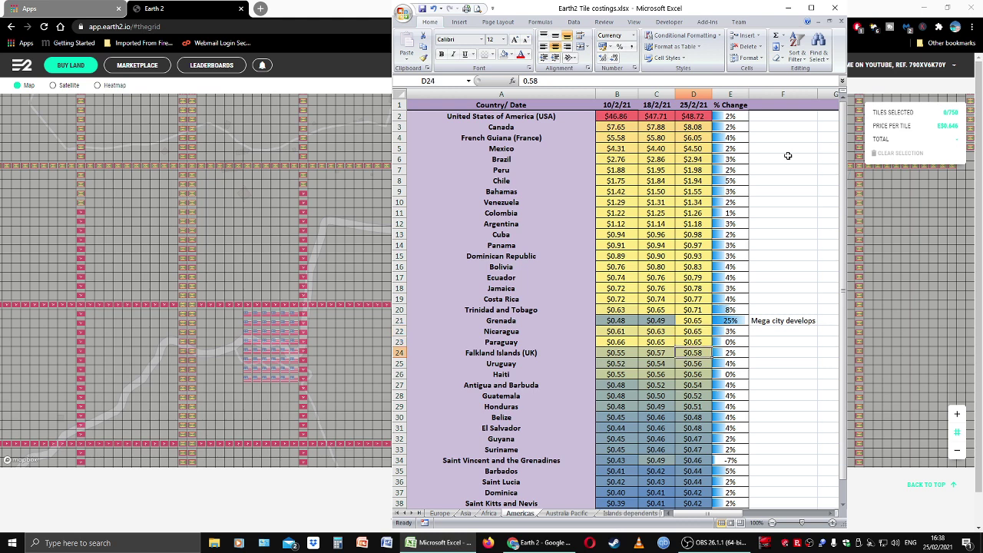
key("Down")
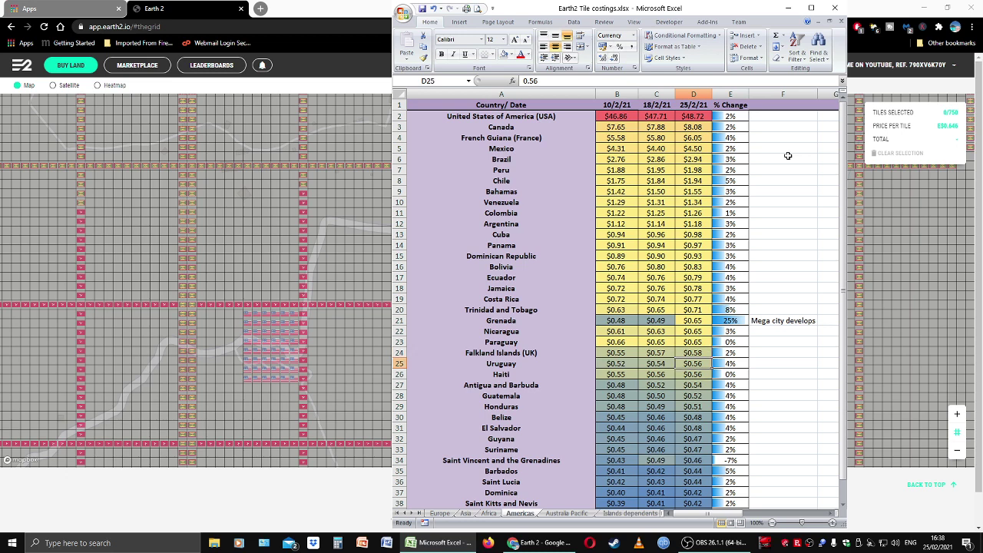
key("Down")
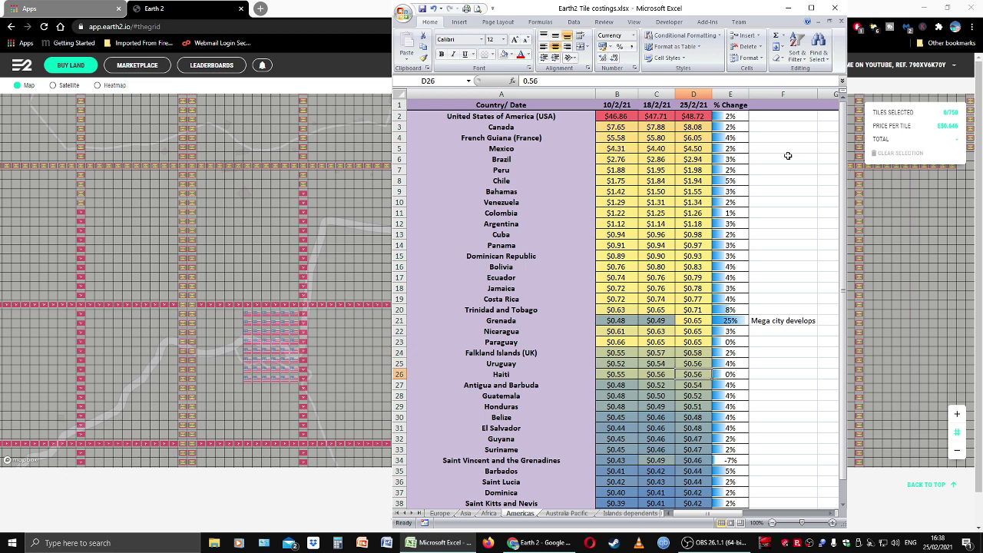
key("Down")
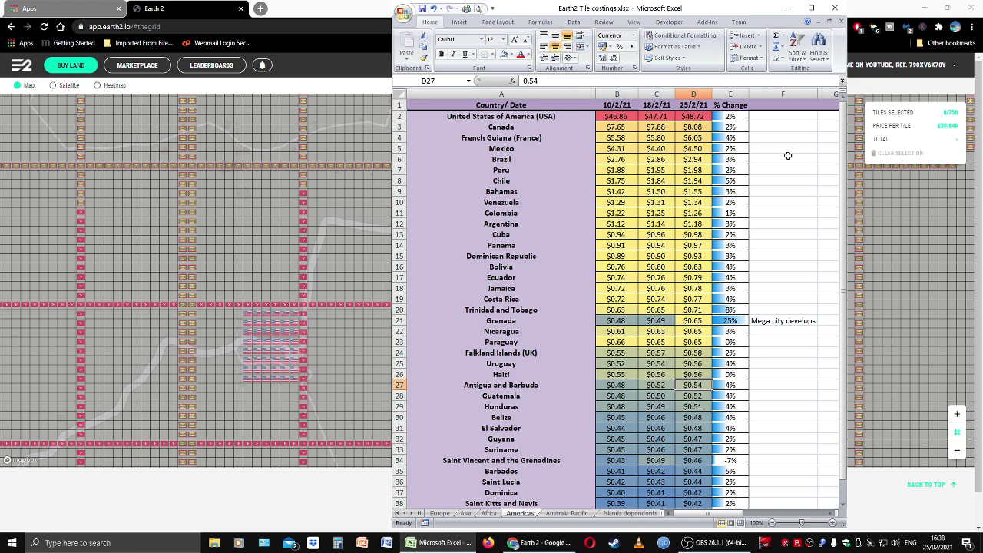
key("Down")
scroll(802, 264, "down", 5)
key("Down")
key("Down")
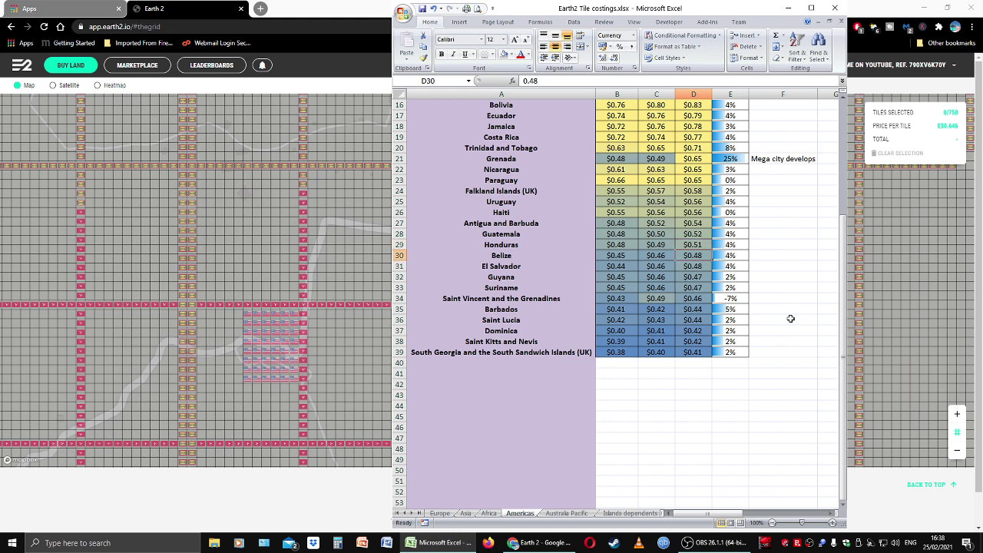
key("Down")
key("Down")
key("Down")
key("Down")
key("Down")
key("Down")
key("Down")
key("Down")
key("Down")
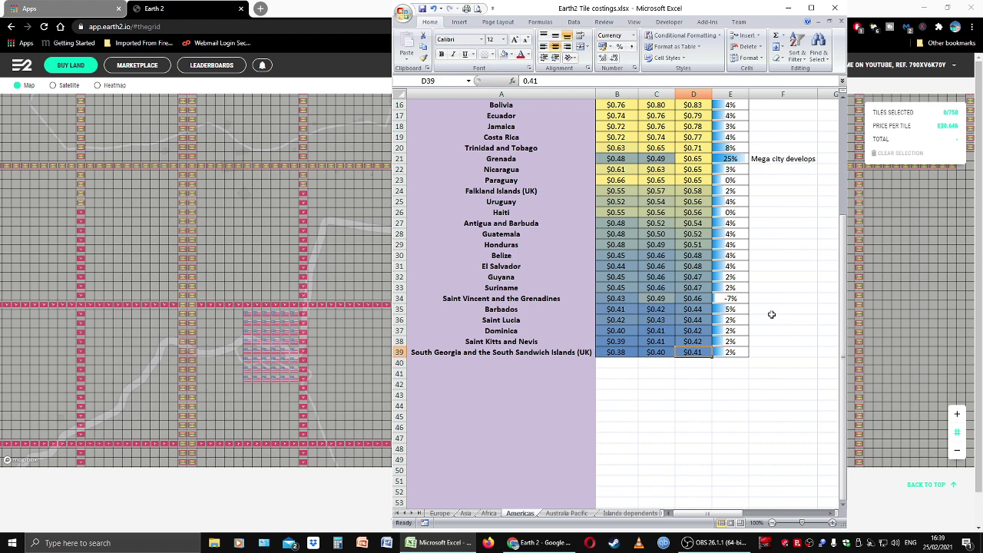
scroll(753, 318, "up", 5)
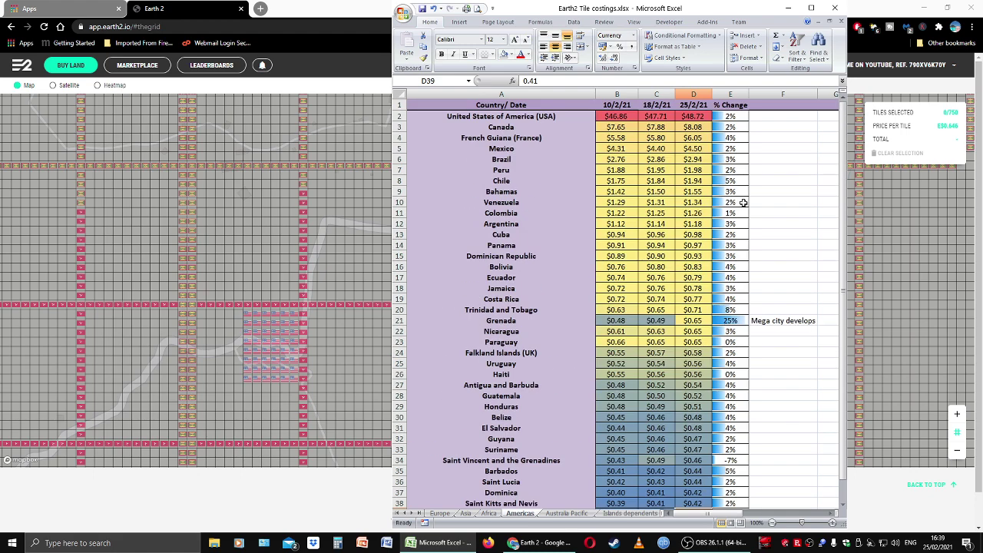
left_click(566, 513)
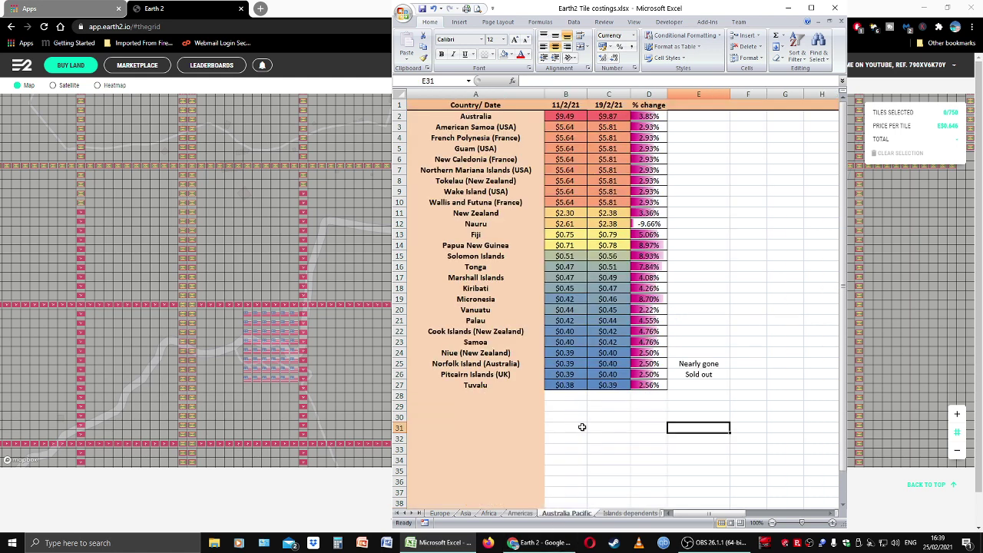
left_click(520, 513)
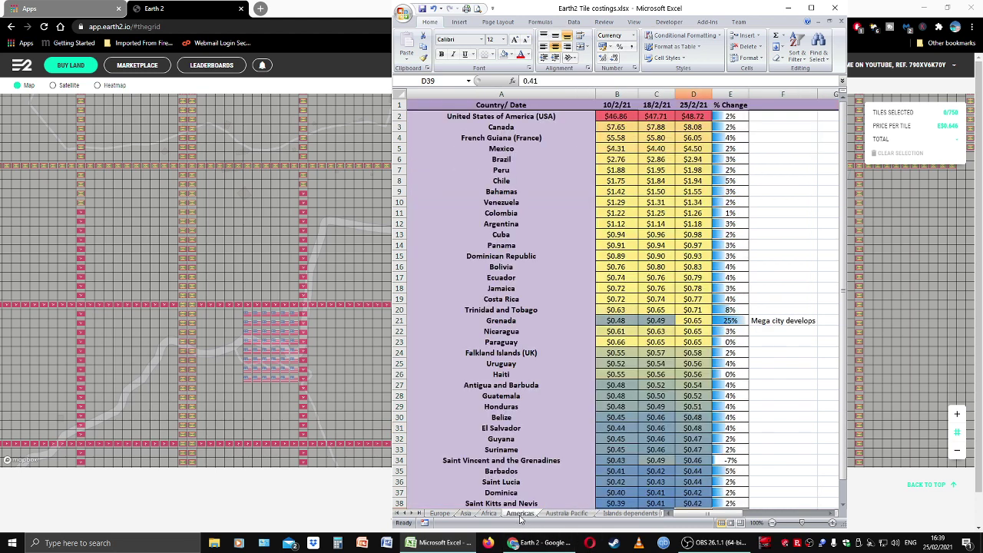